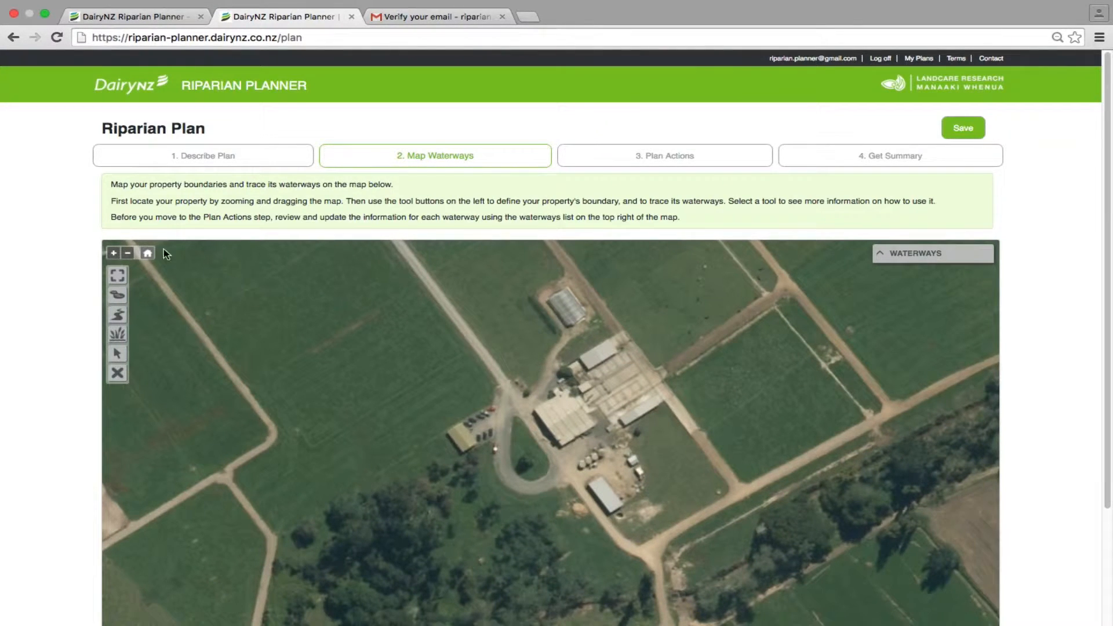
# Start defining the property and select the three northern titles on both sides of the dividing road.
pyautogui.click(128, 254)
pyautogui.click(115, 253)
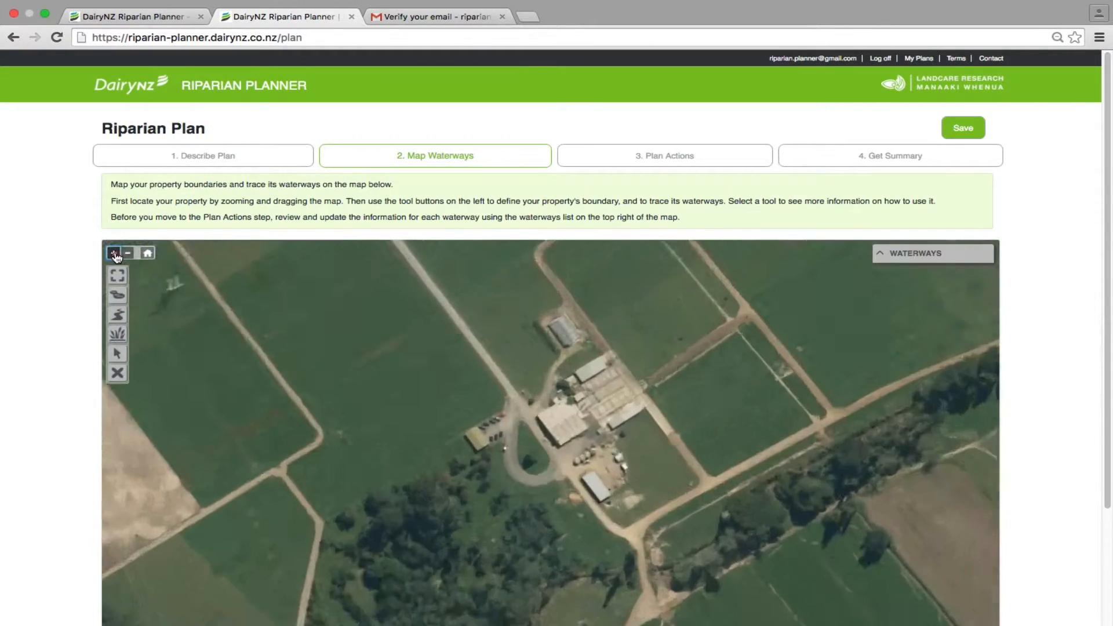
pyautogui.scroll(-3, 495, 457)
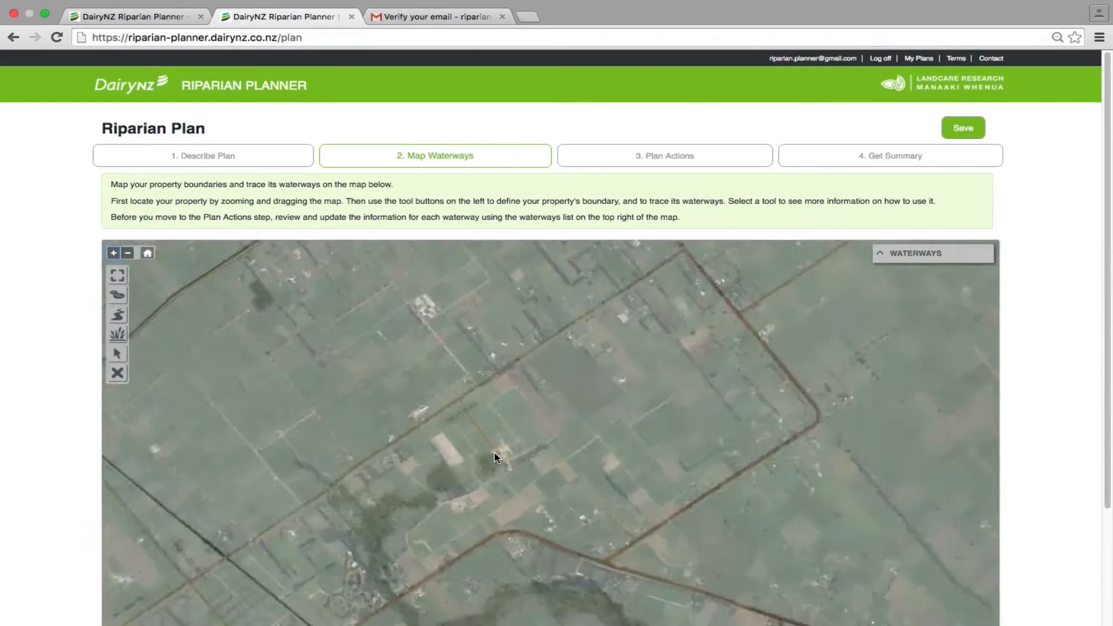
pyautogui.scroll(3, 495, 457)
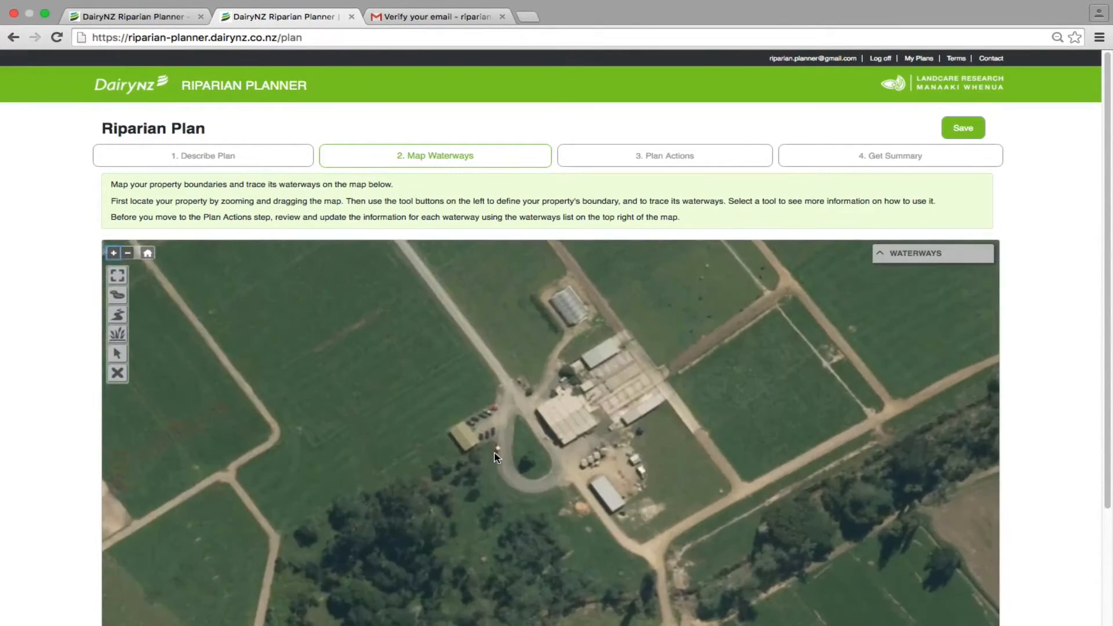
pyautogui.moveTo(265, 328); pyautogui.dragTo(431, 371)
pyautogui.scroll(-4, 365, 331)
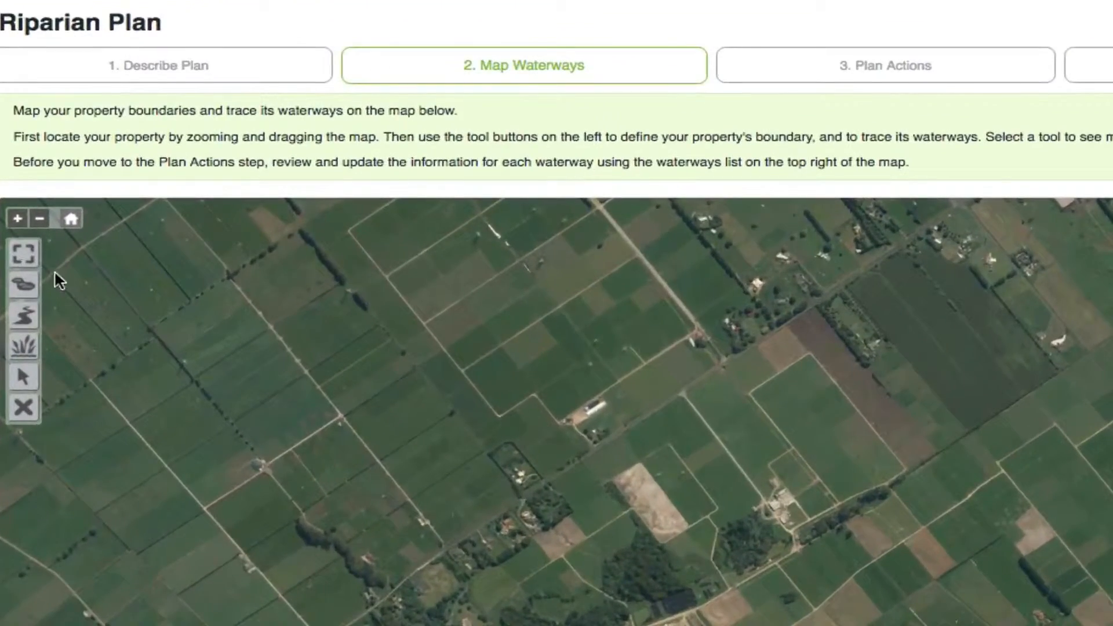
pyautogui.click(23, 254)
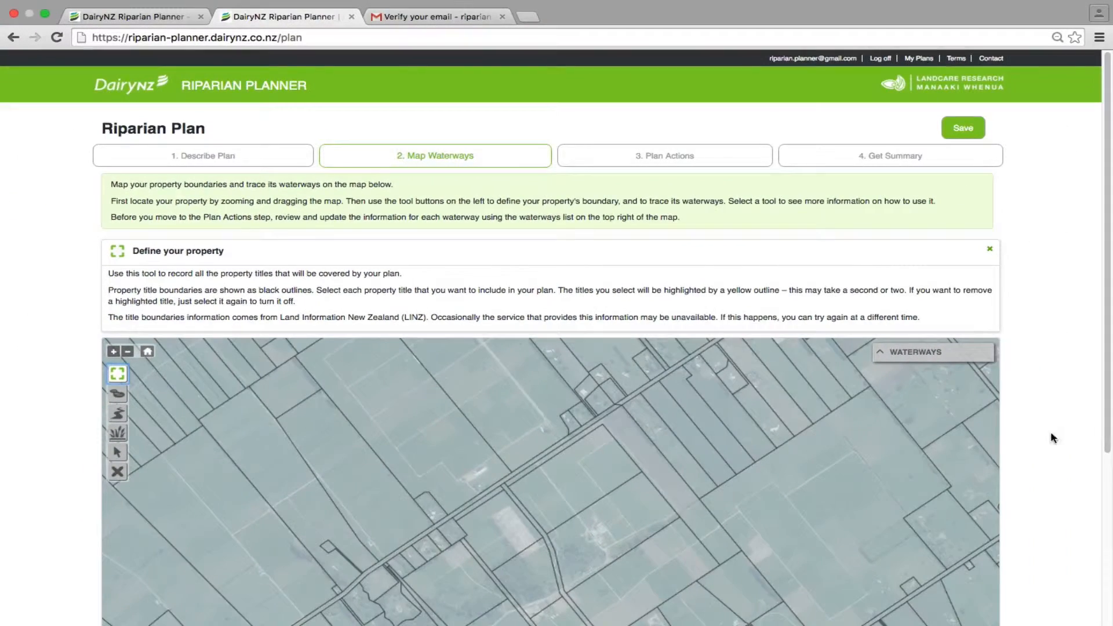
pyautogui.moveTo(1106, 447); pyautogui.dragTo(1107, 541)
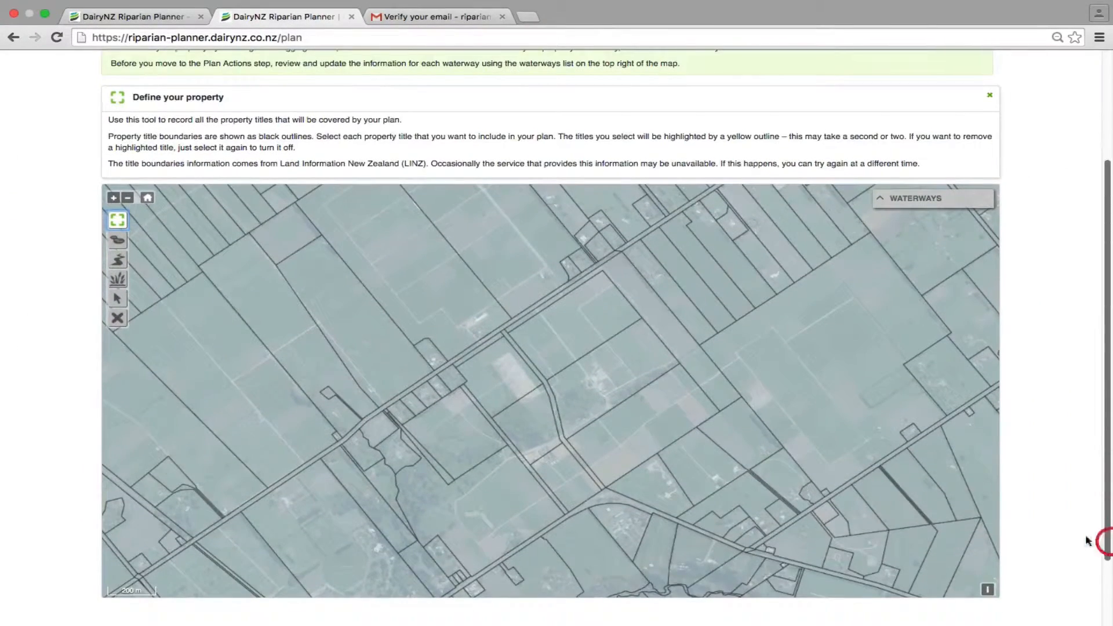
pyautogui.click(630, 361)
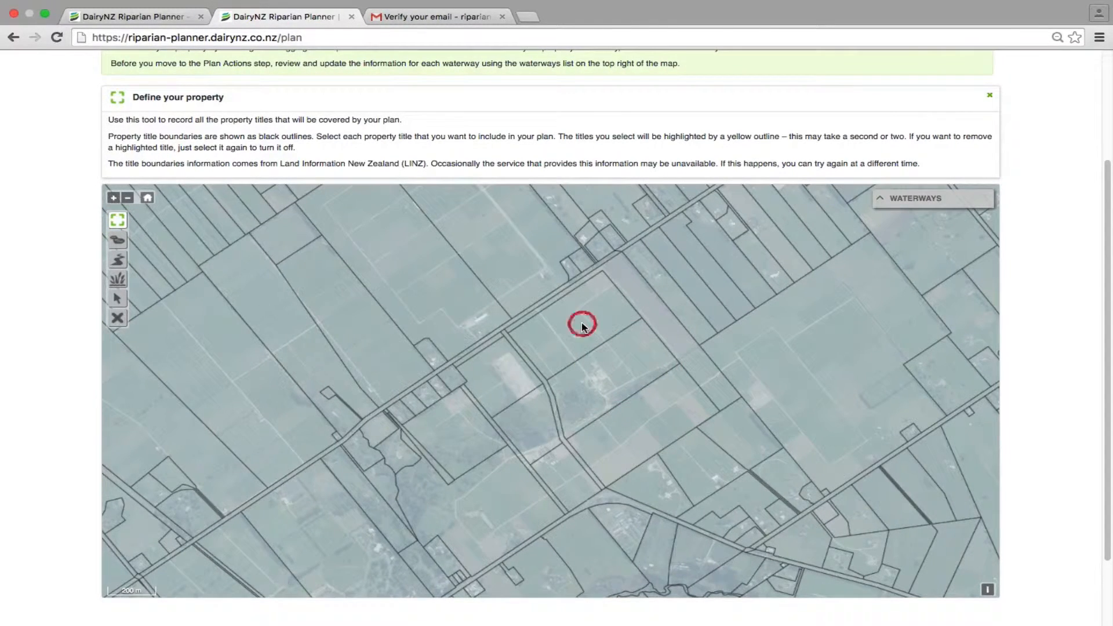
# Add the remaining adjoining titles to the south and southwest to the property, including the small irregular western one, and close the property tool.
pyautogui.click(533, 420)
pyautogui.click(562, 467)
pyautogui.click(644, 440)
pyautogui.click(514, 482)
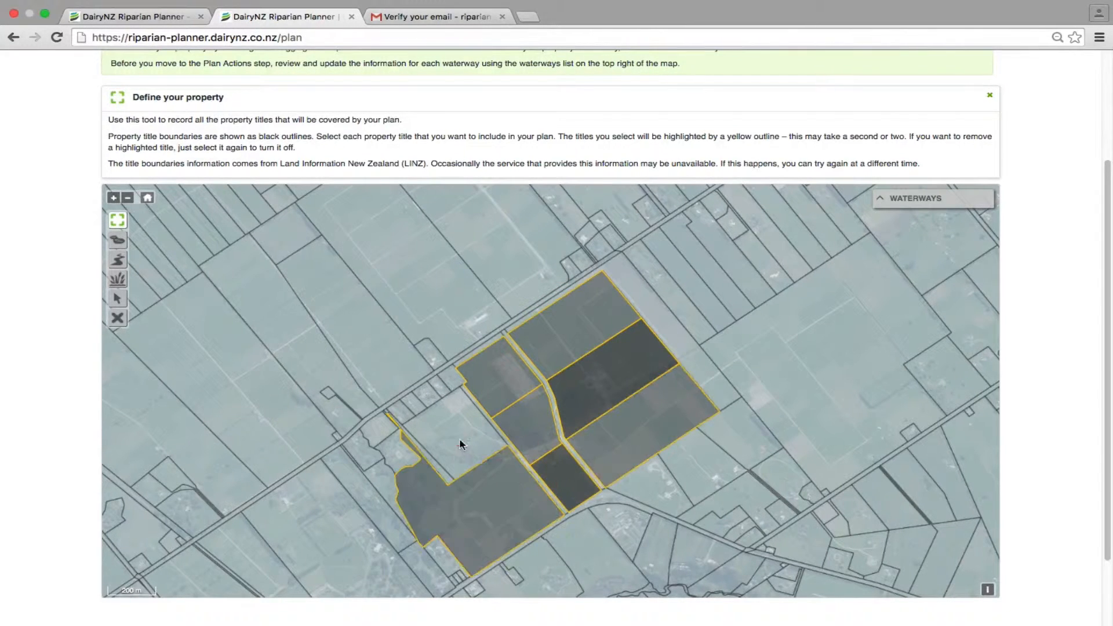
pyautogui.click(457, 442)
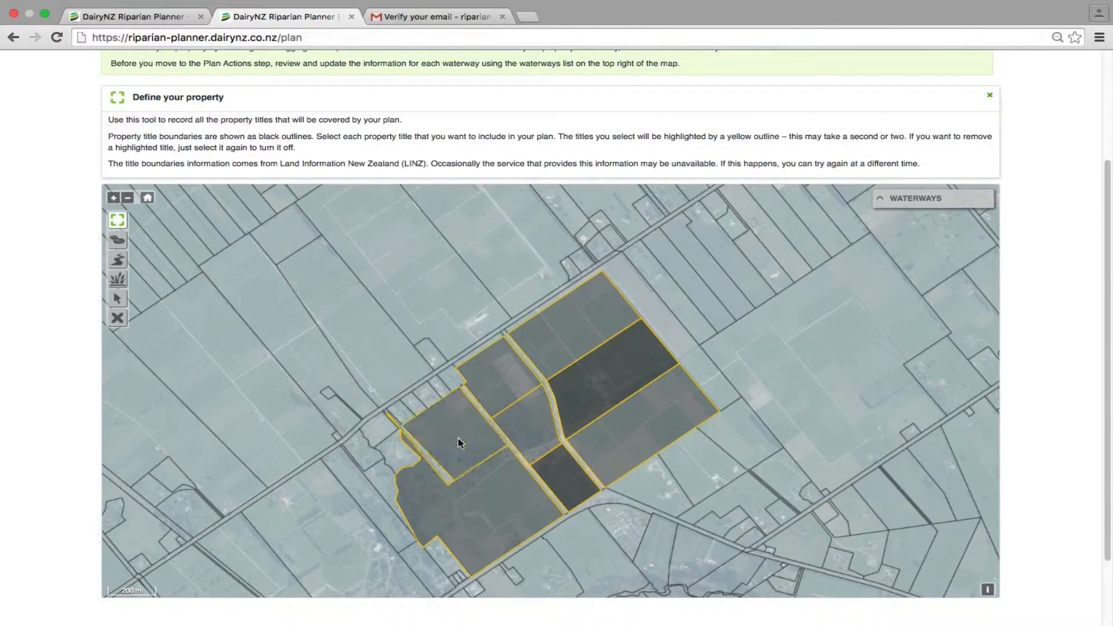
pyautogui.click(400, 455)
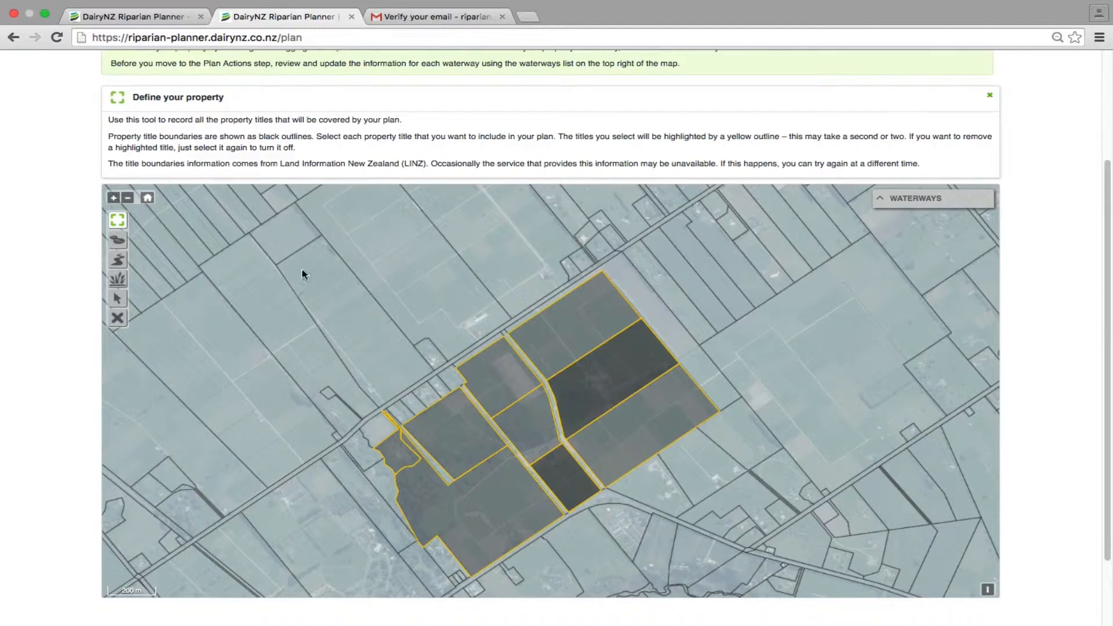
pyautogui.click(117, 222)
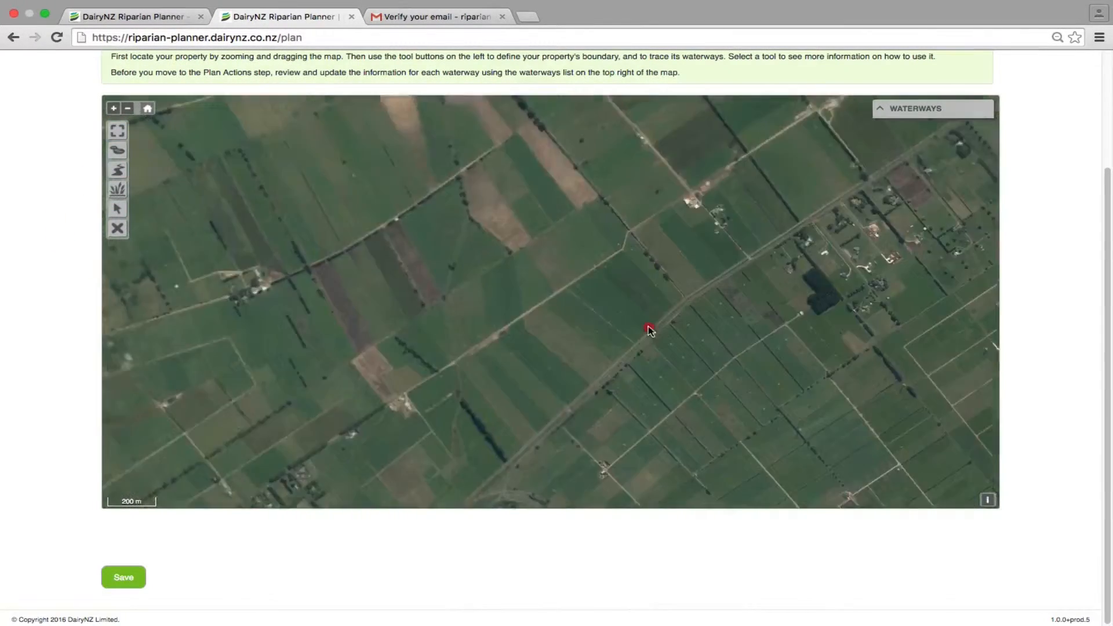
# Return the map to the property's extent and review the instructions for the lake, stream, wetland, modify and delete tools.
pyautogui.moveTo(648, 328); pyautogui.dragTo(706, 355)
pyautogui.moveTo(589, 206); pyautogui.dragTo(531, 273)
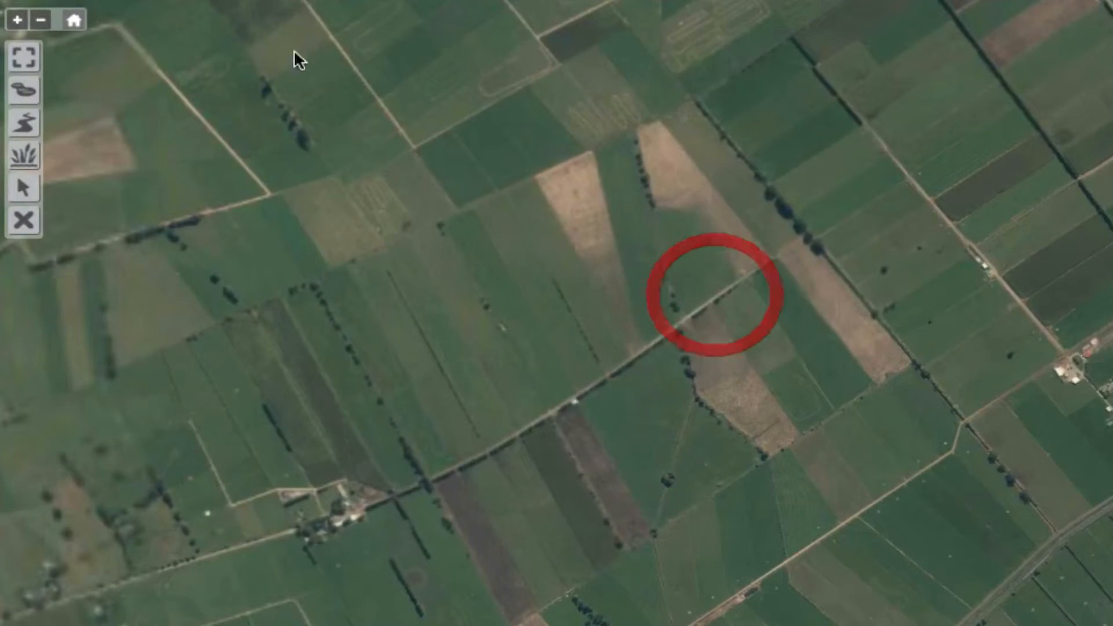
pyautogui.click(74, 22)
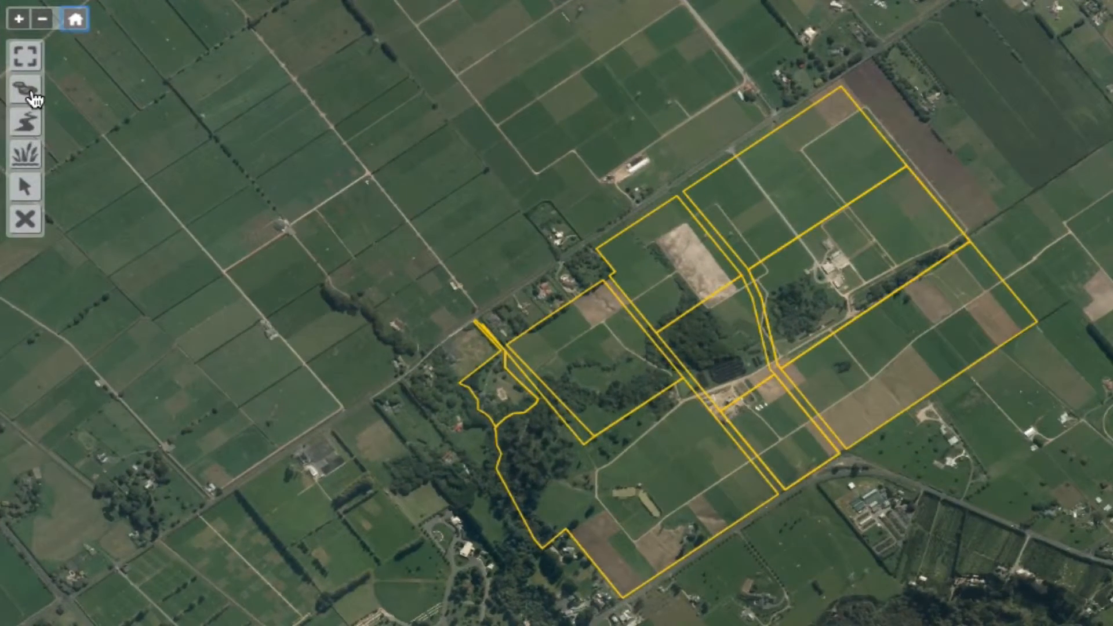
pyautogui.click(25, 90)
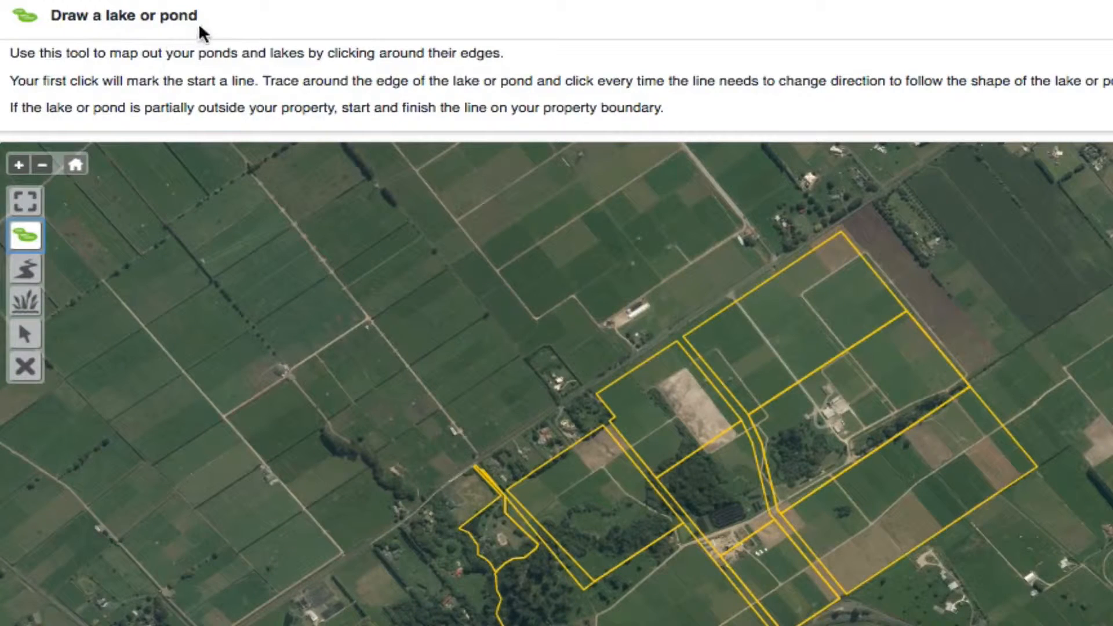
pyautogui.click(28, 270)
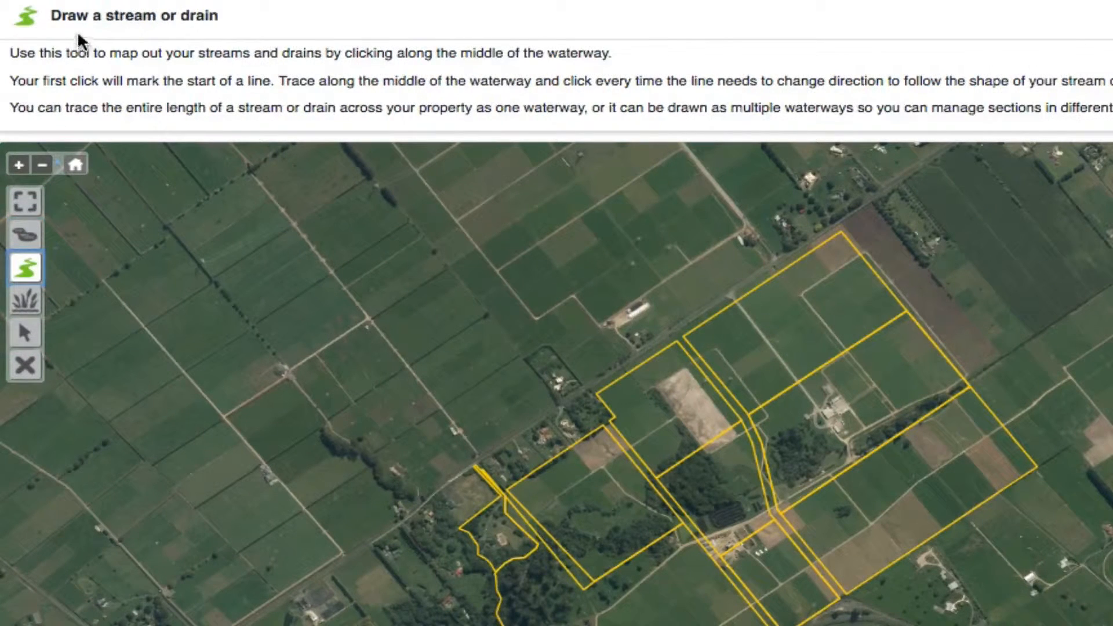
pyautogui.click(25, 300)
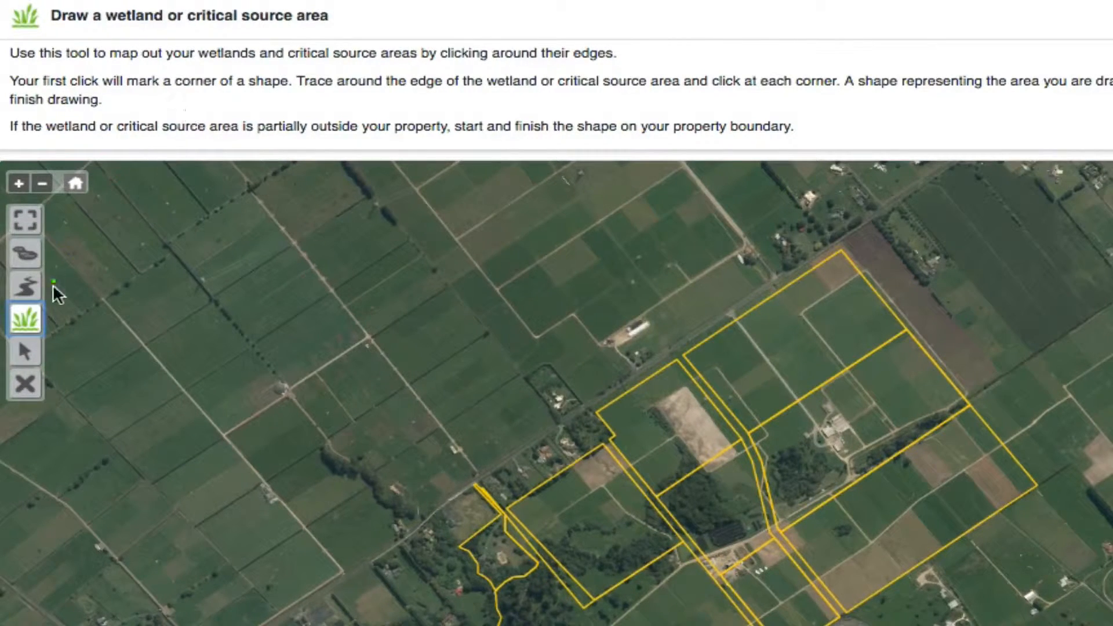
pyautogui.click(24, 351)
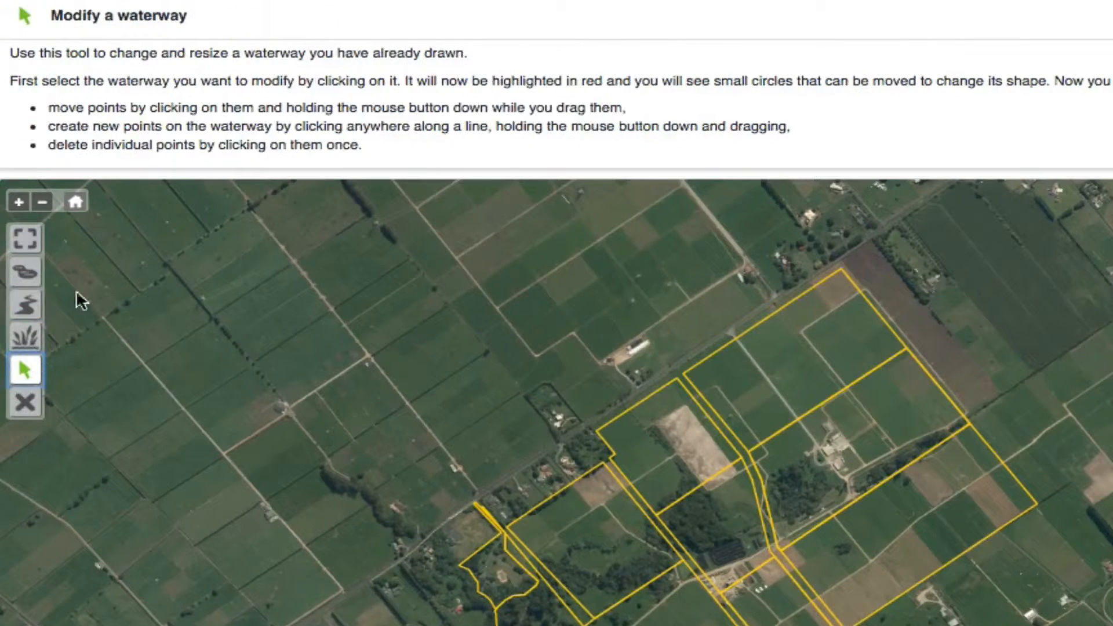
pyautogui.click(25, 402)
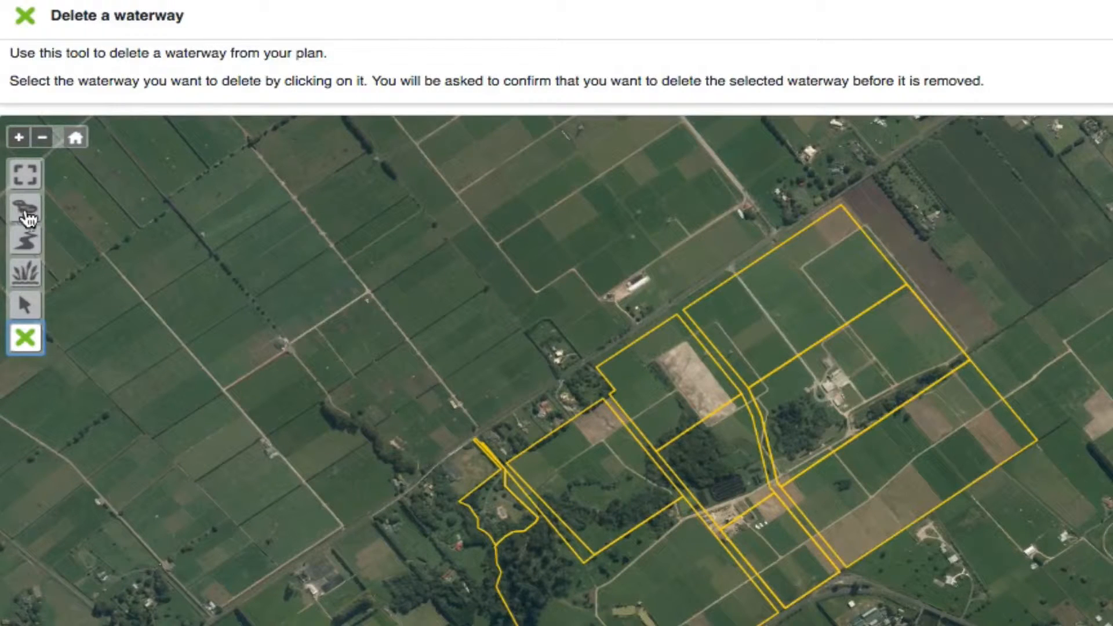
# Trace a stream along the tree belt from the property's eastern boundary, past the farm buildings, to the title boundary at the dividing road.
pyautogui.click(25, 241)
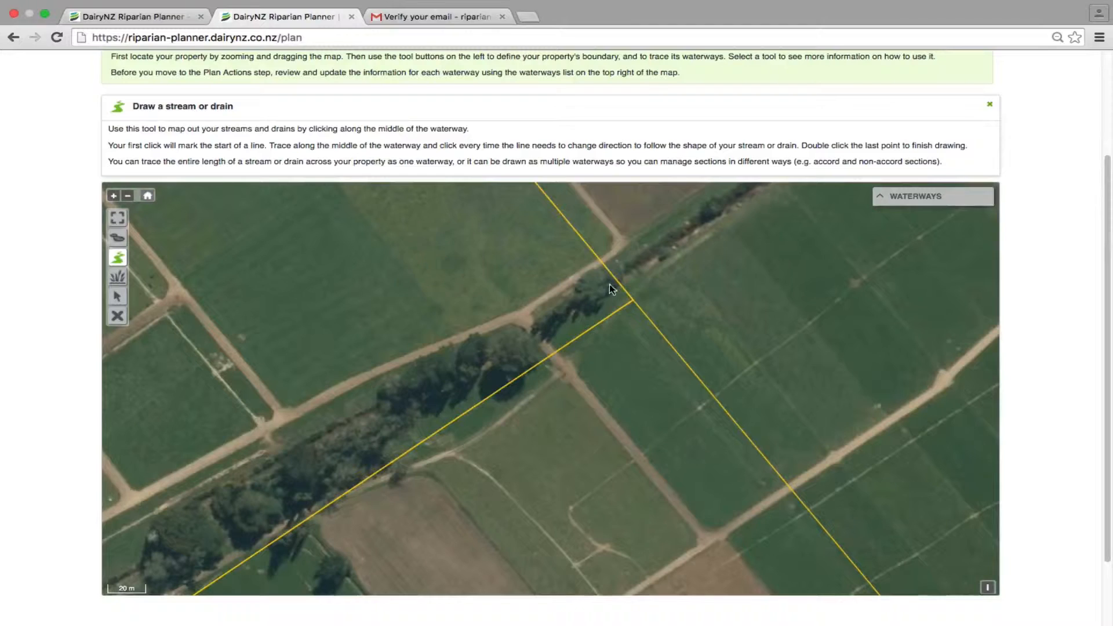
pyautogui.click(611, 284)
pyautogui.click(529, 335)
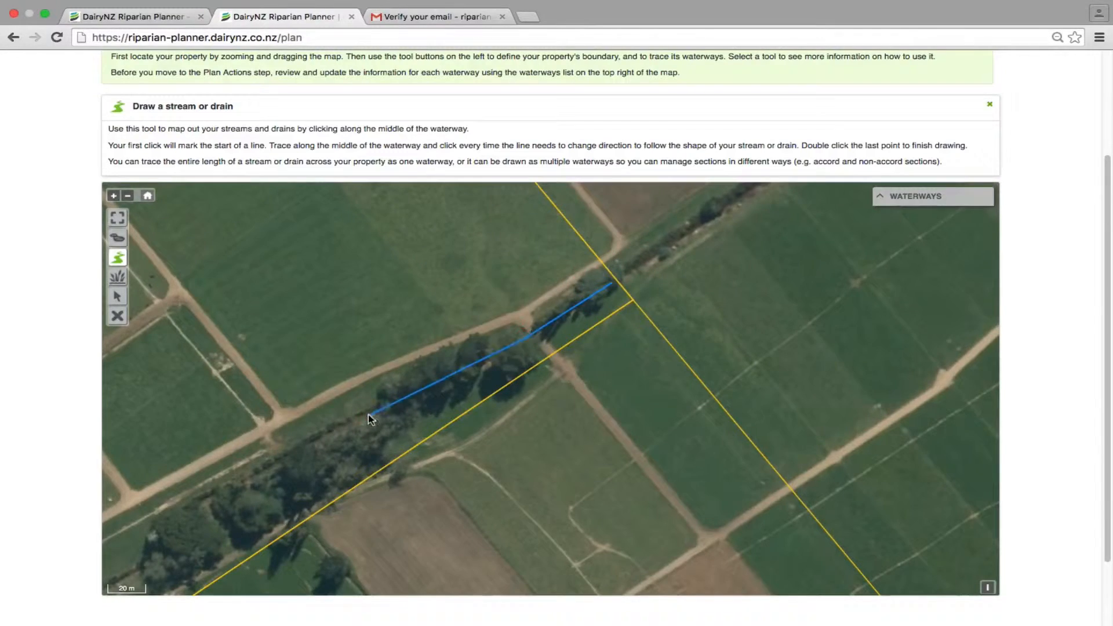
pyautogui.moveTo(161, 520); pyautogui.dragTo(553, 287)
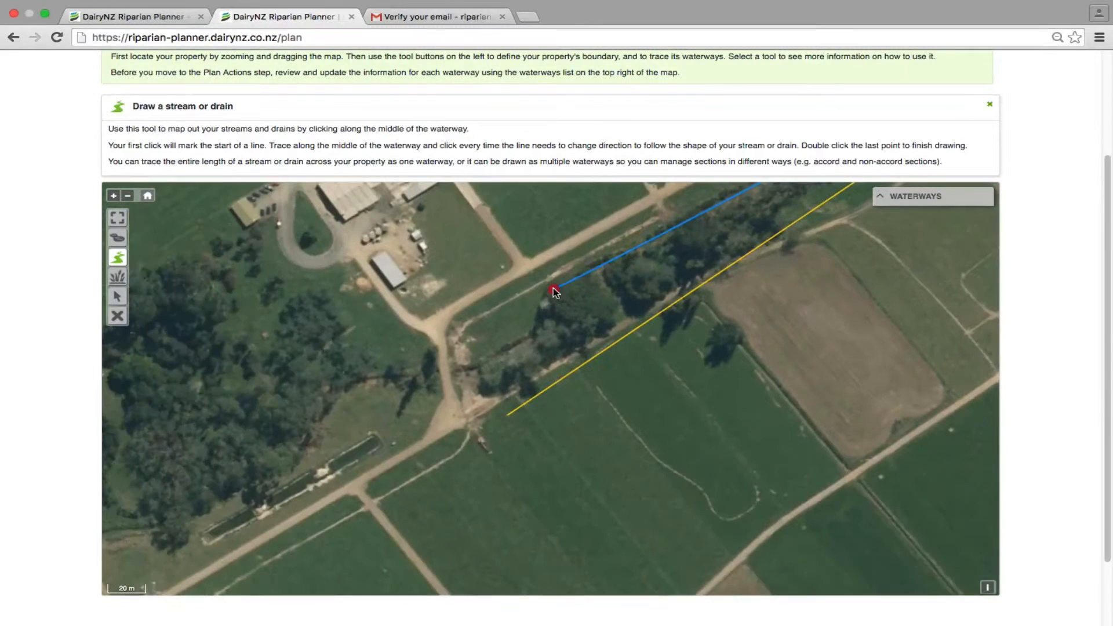
pyautogui.click(549, 296)
pyautogui.click(538, 333)
pyautogui.click(481, 366)
pyautogui.click(357, 381)
pyautogui.moveTo(298, 455); pyautogui.dragTo(610, 281)
pyautogui.click(606, 289)
pyautogui.click(593, 302)
pyautogui.click(554, 310)
pyautogui.click(526, 330)
pyautogui.click(493, 346)
pyautogui.click(461, 353)
pyautogui.click(417, 357)
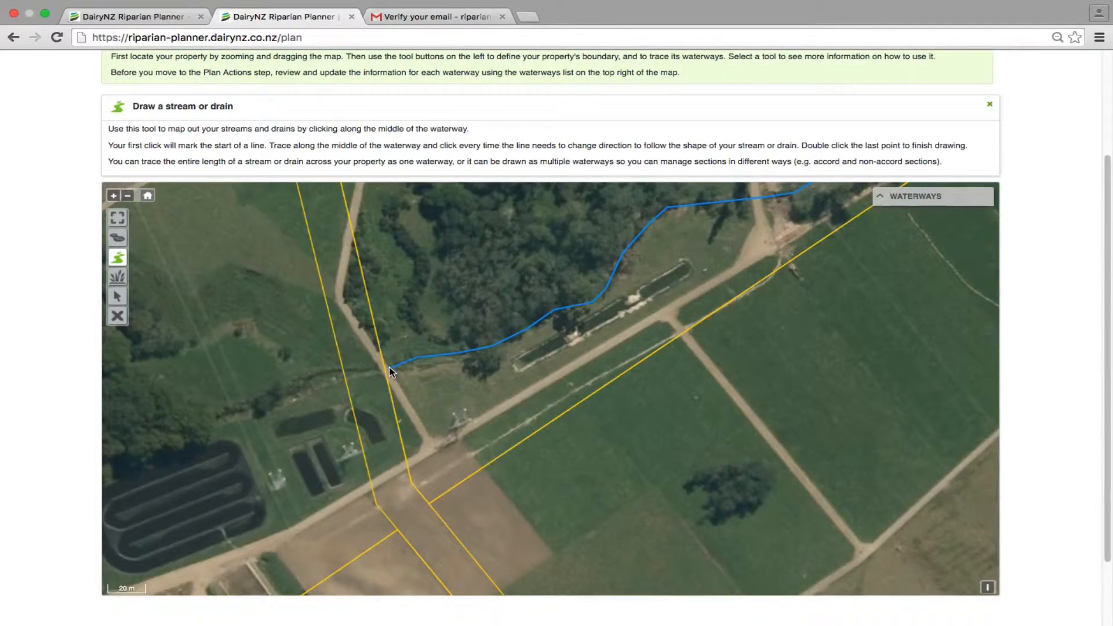
pyautogui.doubleClick(388, 367)
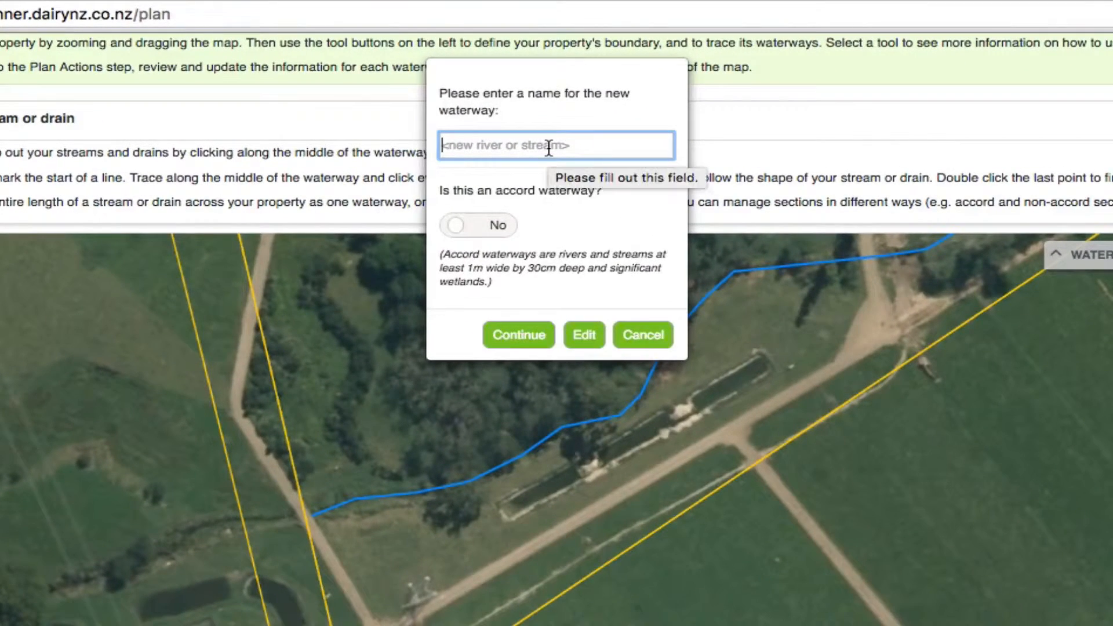
# Name the new waterway Main Stream, mark it as an accord waterway, and open its details for editing.
pyautogui.write('Main Stream')
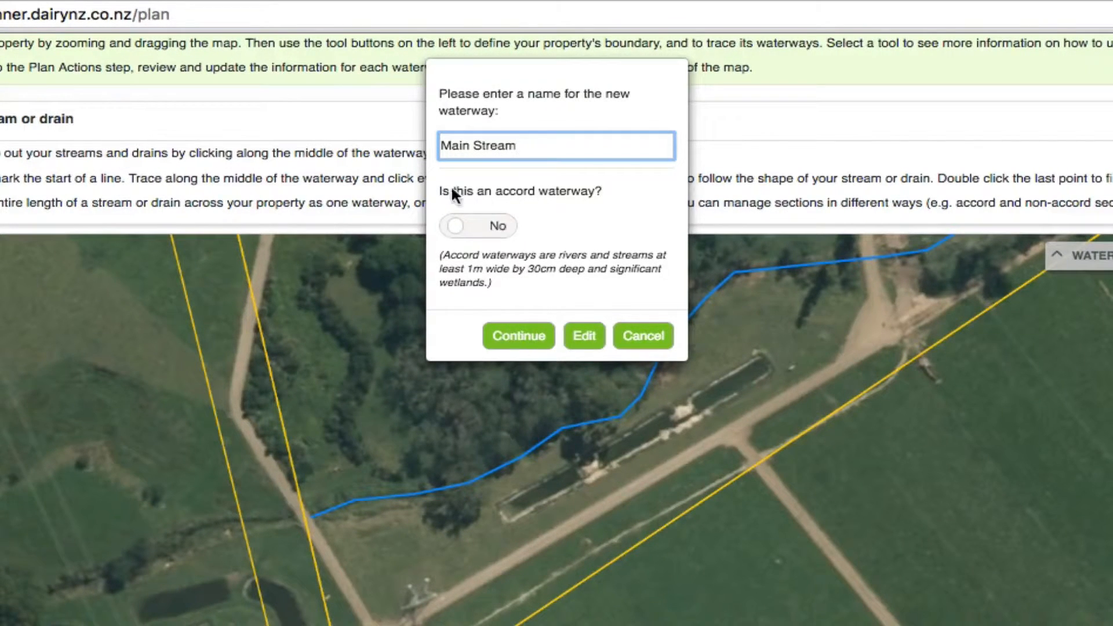
pyautogui.click(478, 232)
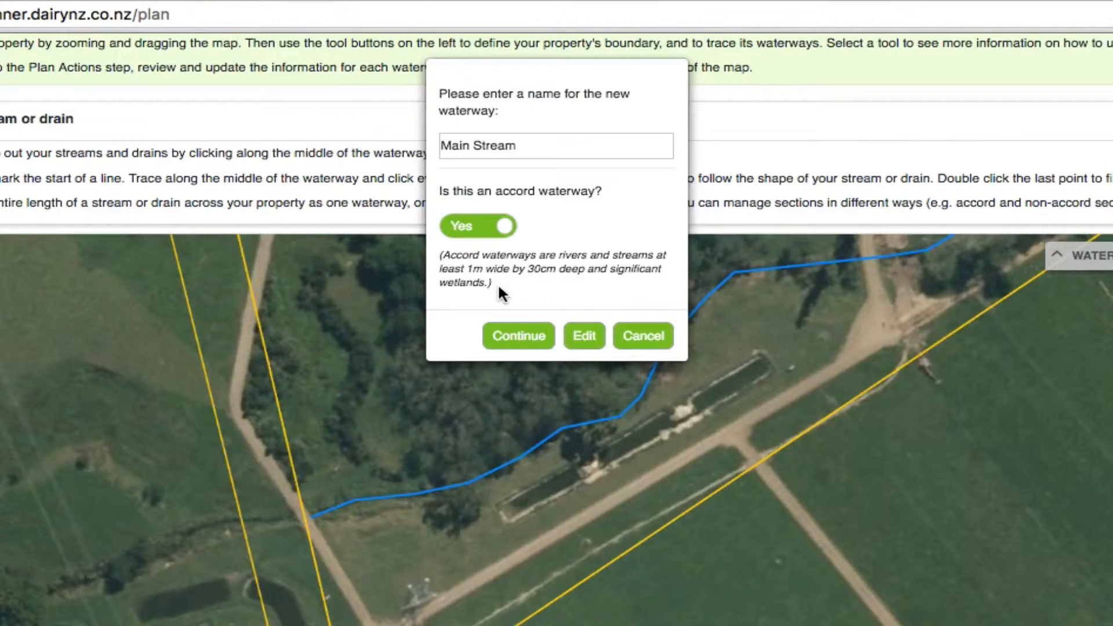
pyautogui.click(518, 336)
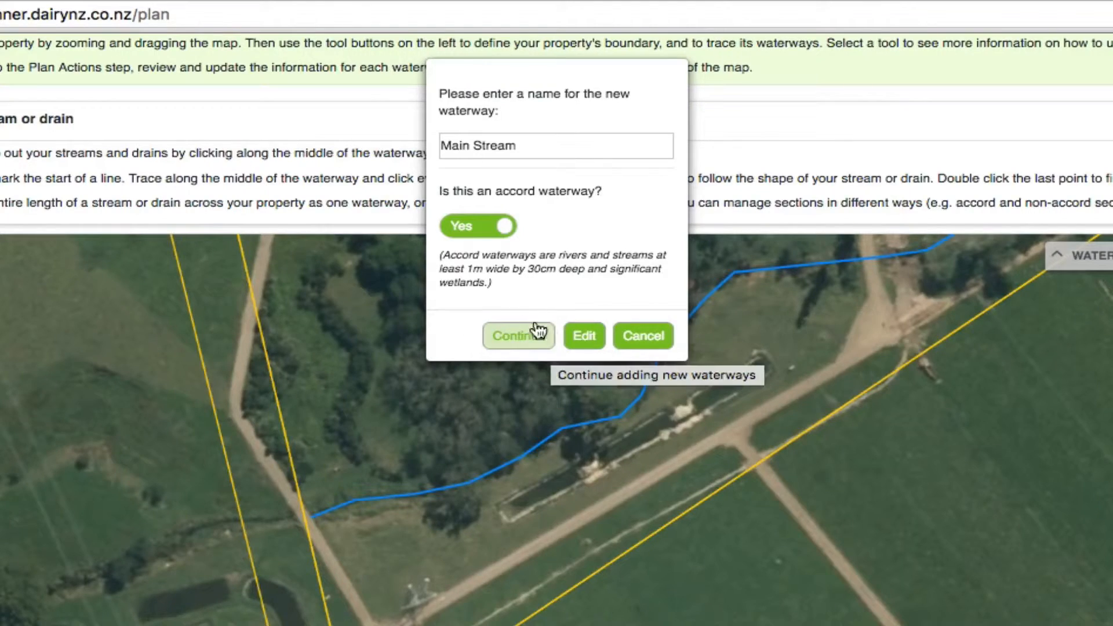
pyautogui.click(592, 342)
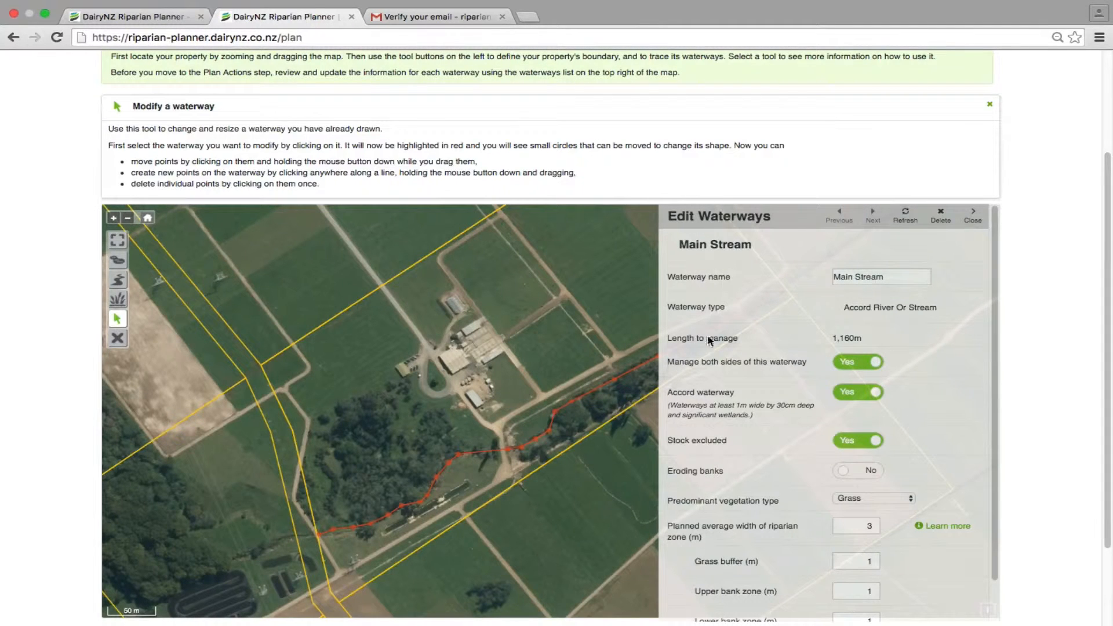
# Set Main Stream's stock exclusion to No and the fencing length required to complete it to 200 m.
pyautogui.moveTo(1107, 266); pyautogui.dragTo(1107, 313)
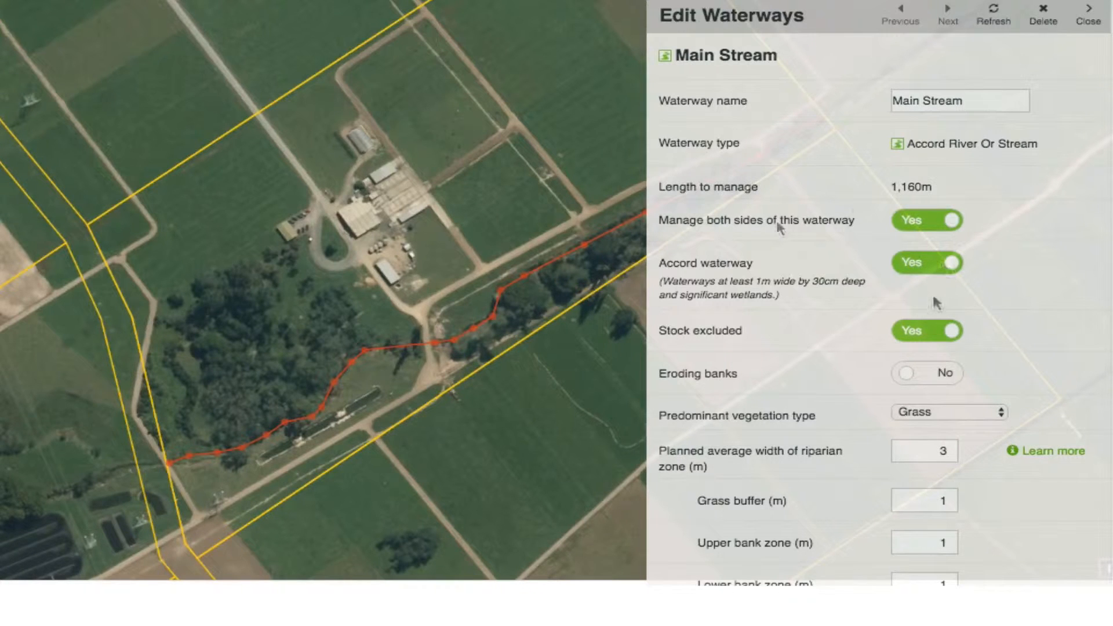
pyautogui.click(954, 334)
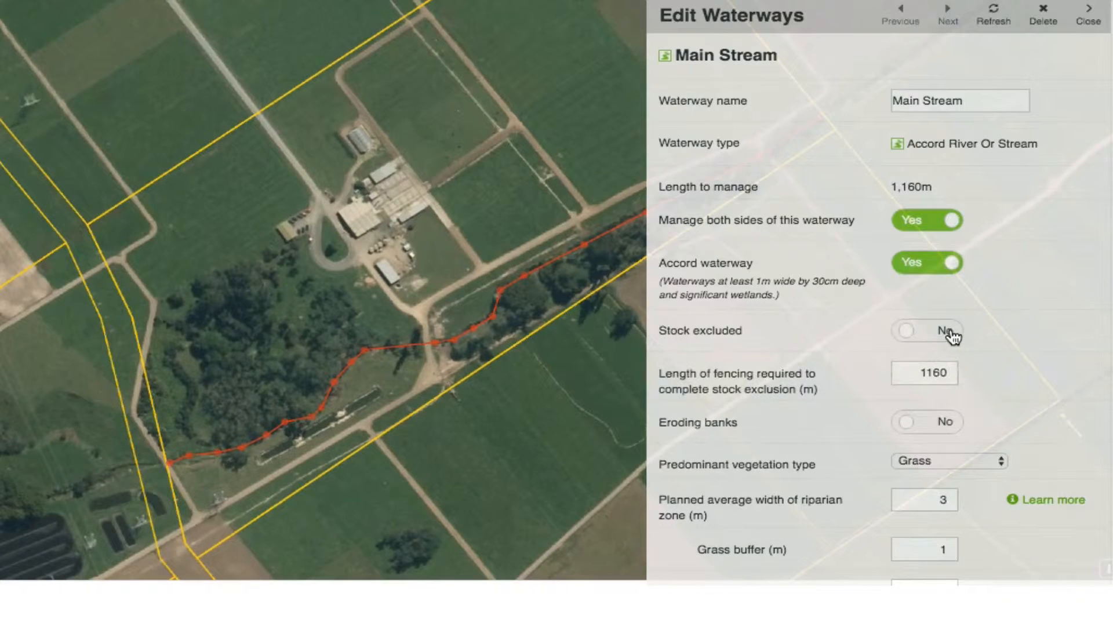
pyautogui.doubleClick(910, 373)
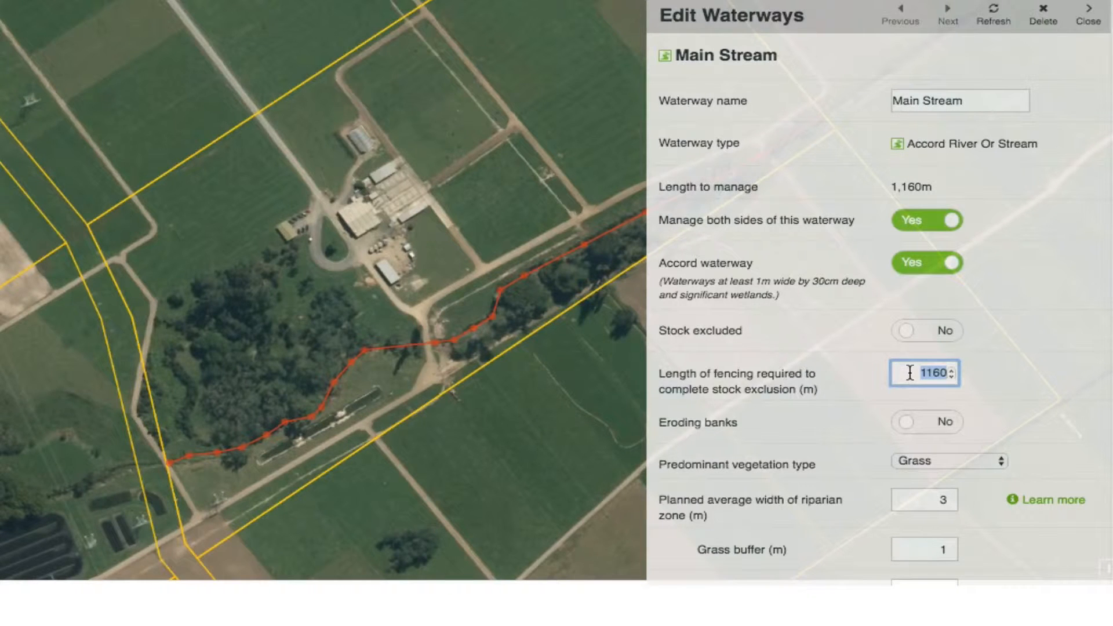
pyautogui.write('200')
pyautogui.scroll(-3, 982, 419)
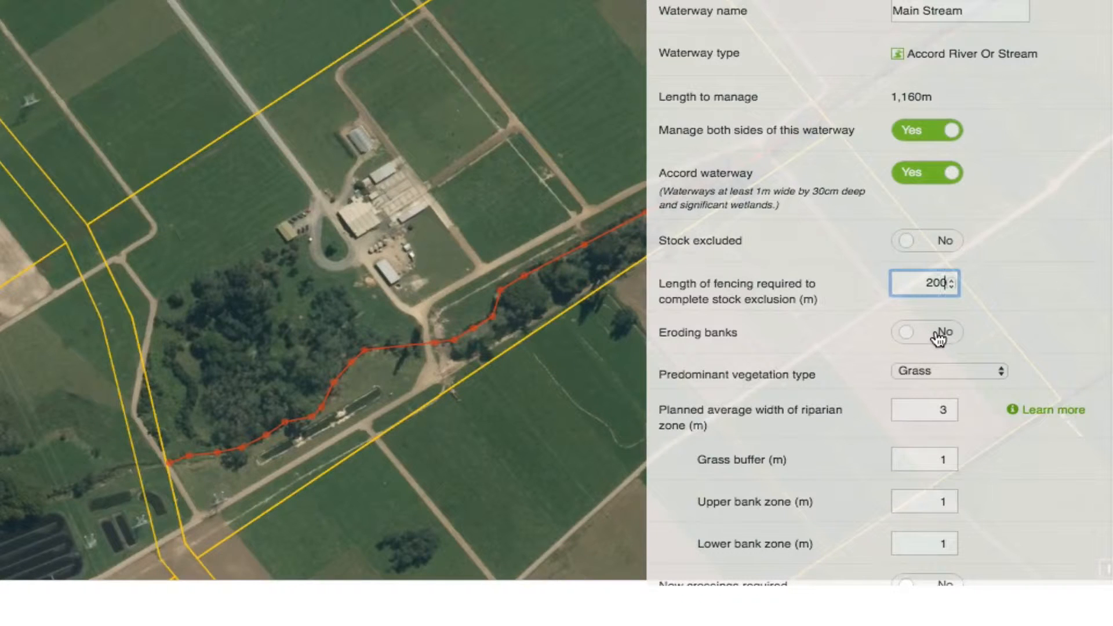
# Set the predominant vegetation type to Native dominated and view the diagram explaining the riparian zones.
pyautogui.click(1000, 371)
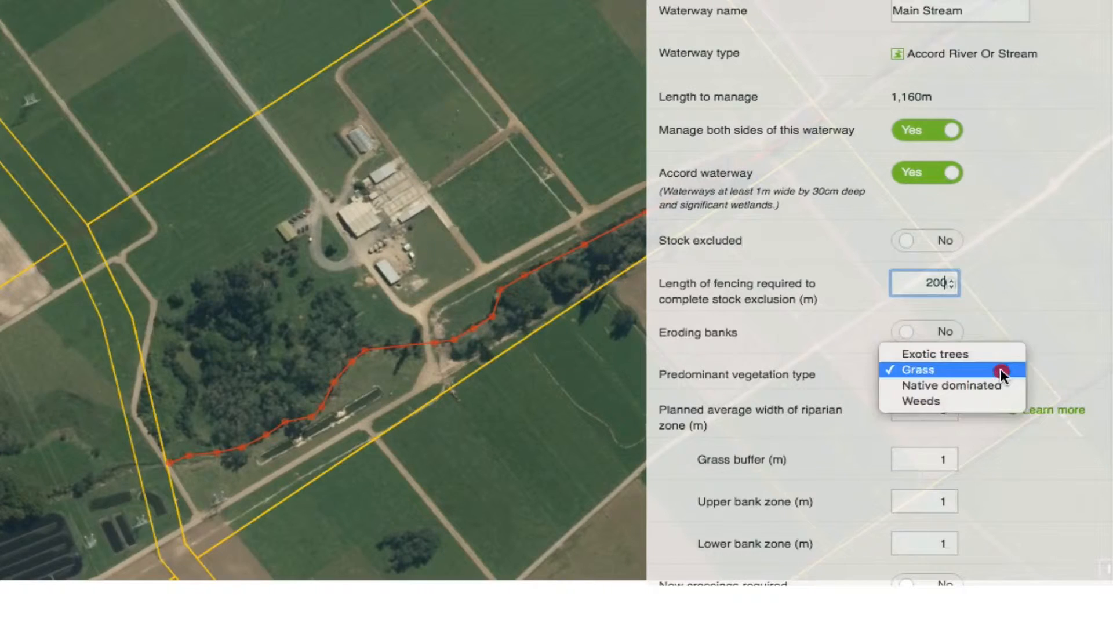
pyautogui.click(972, 384)
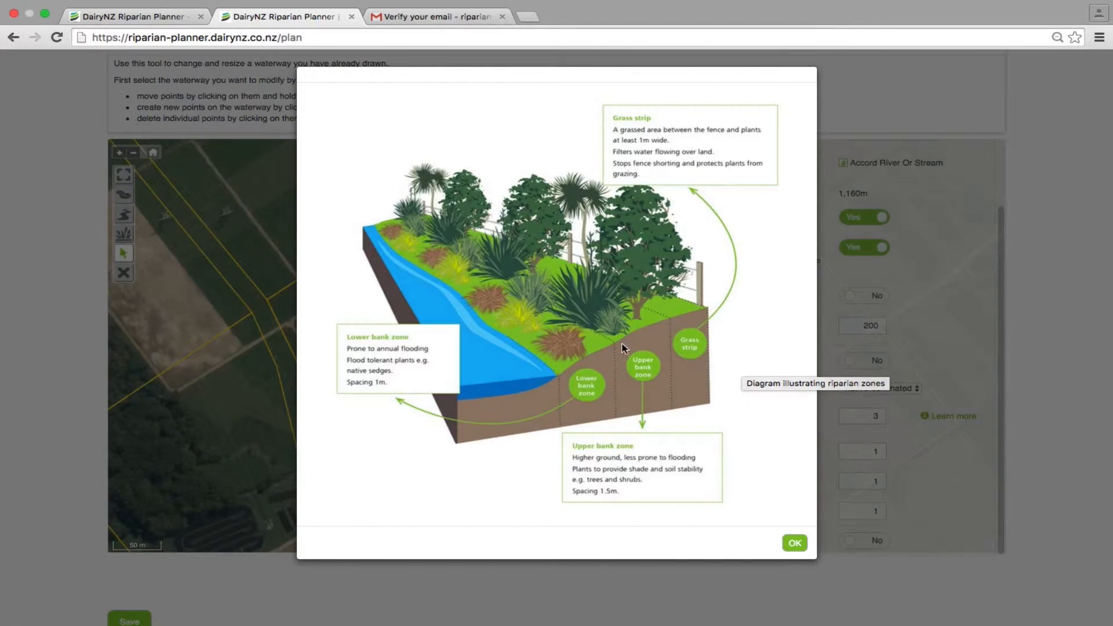
pyautogui.click(794, 542)
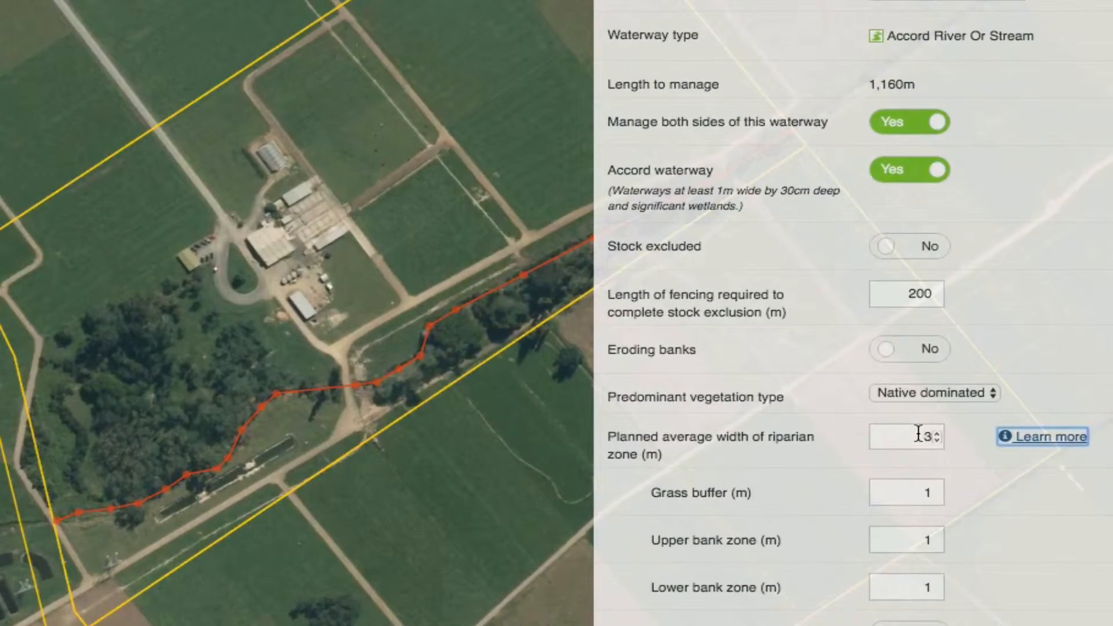
# Try a planned average riparian zone width of 4 m for Main Stream, restore 3 m, and review its details.
pyautogui.click(924, 436)
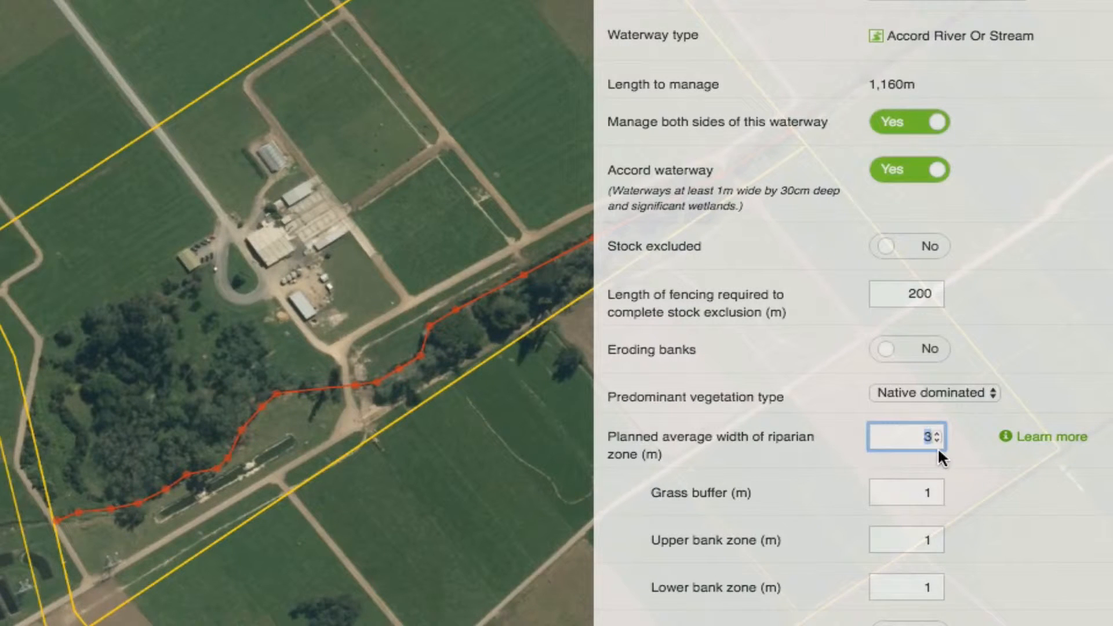
pyautogui.write('4')
pyautogui.click(926, 433)
pyautogui.press('BackSpace')
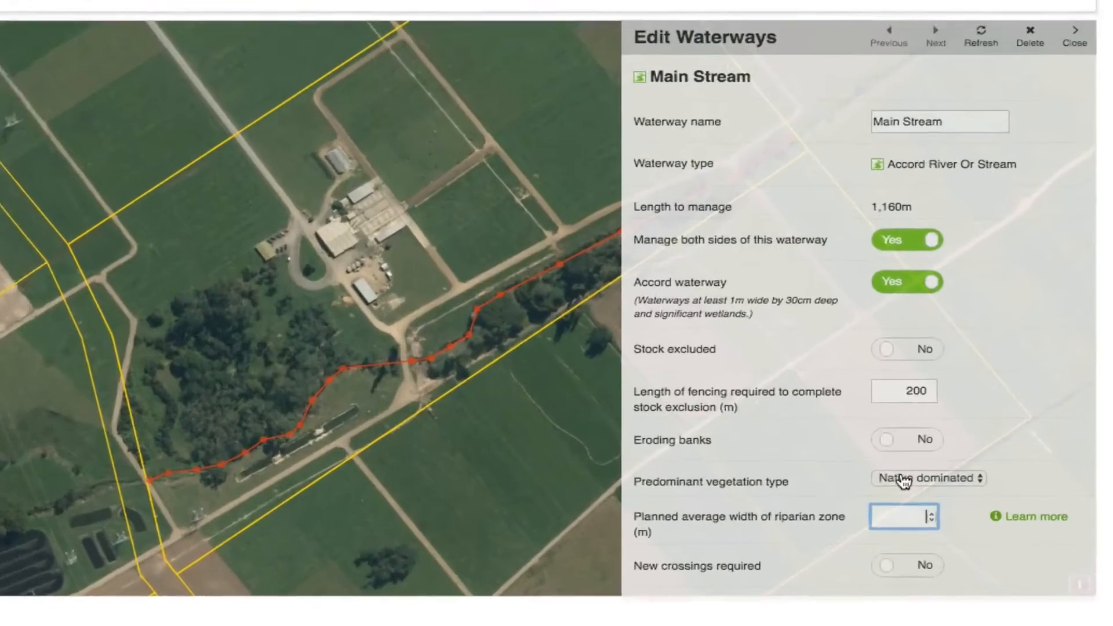
pyautogui.write('3')
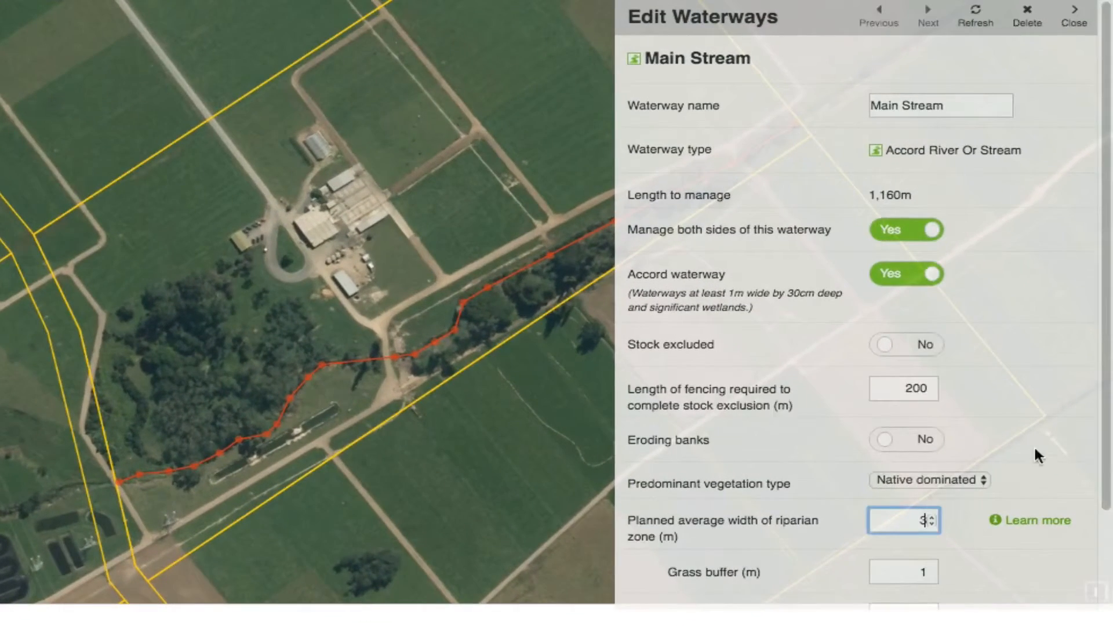
pyautogui.moveTo(1103, 435); pyautogui.dragTo(1108, 539)
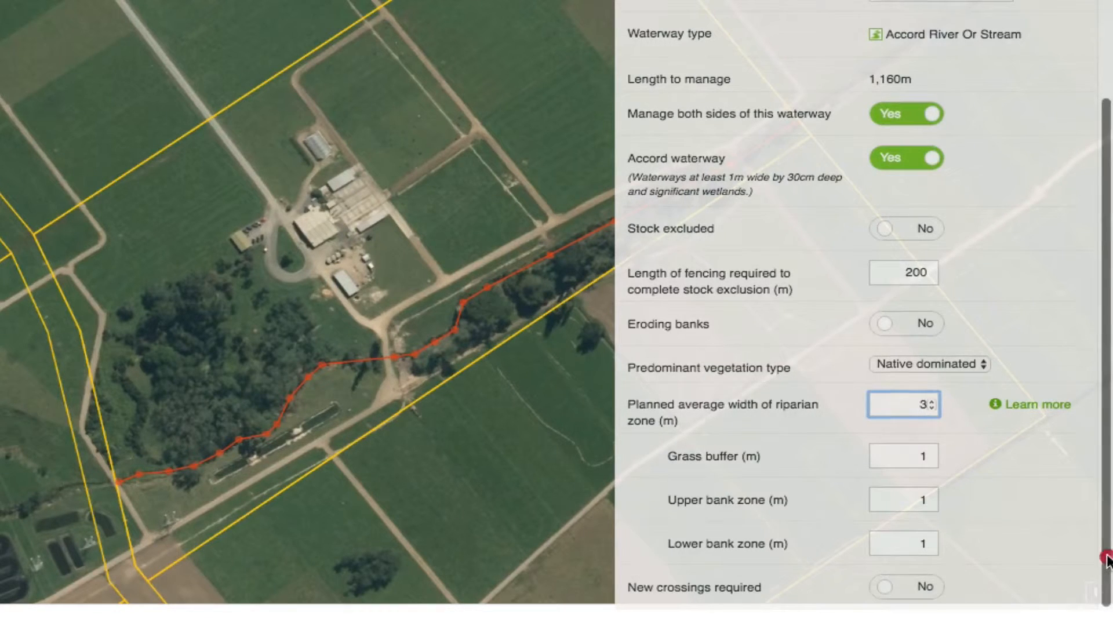
pyautogui.moveTo(1104, 574); pyautogui.dragTo(1105, 399)
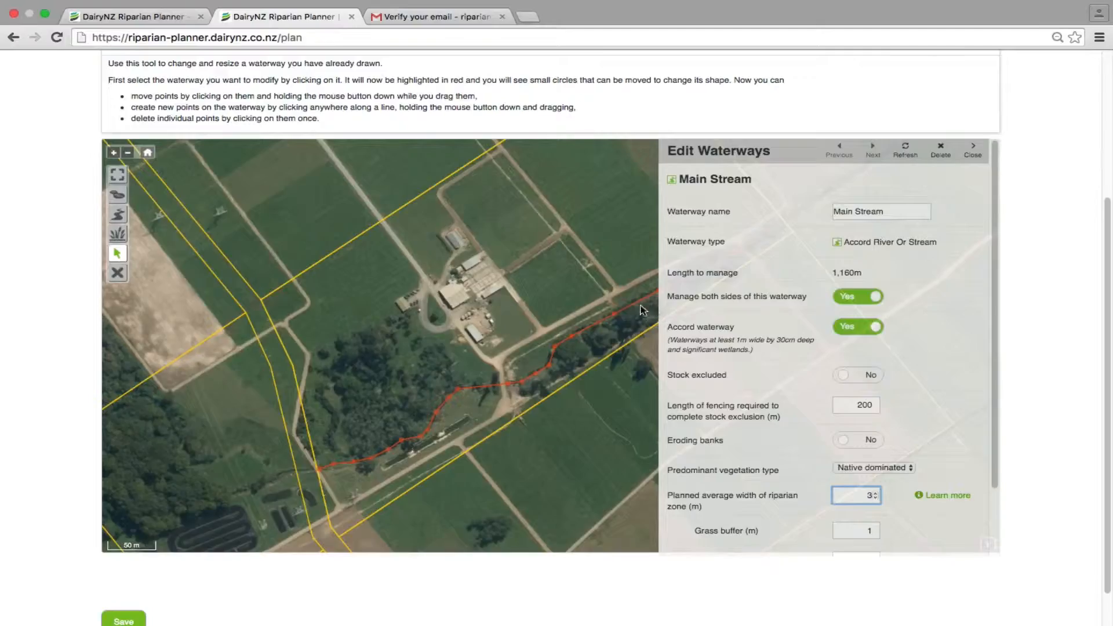
# Trace a wetland of about 19,600 m² around the bush block west of the dividing road, beside the serpentine pond.
pyautogui.moveTo(360, 418); pyautogui.dragTo(377, 368)
pyautogui.moveTo(291, 386); pyautogui.dragTo(412, 298)
pyautogui.click(118, 235)
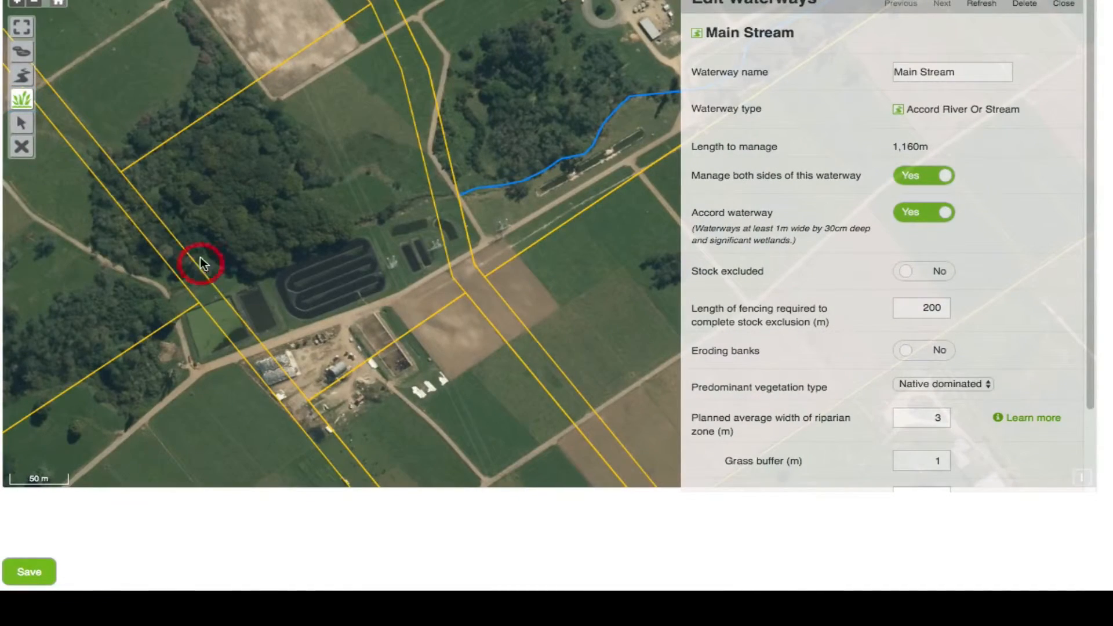
pyautogui.click(200, 255)
pyautogui.click(212, 247)
pyautogui.click(245, 278)
pyautogui.click(346, 242)
pyautogui.click(351, 219)
pyautogui.click(304, 190)
pyautogui.click(330, 180)
pyautogui.click(278, 109)
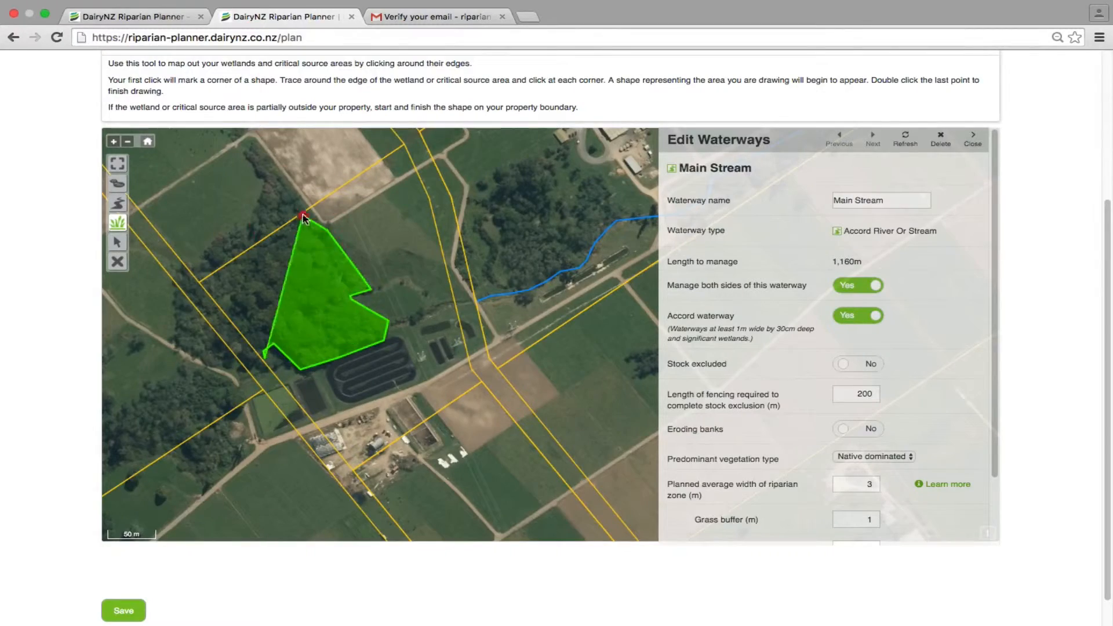
pyautogui.click(303, 215)
pyautogui.click(201, 282)
pyautogui.doubleClick(220, 317)
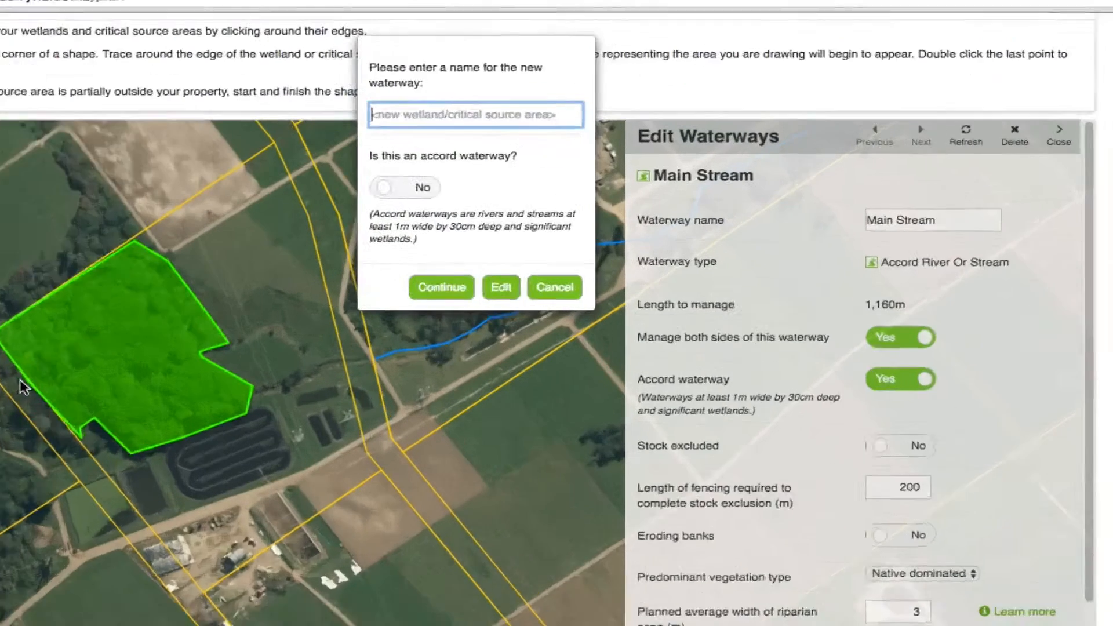
# Name the new waterway wetland, leave it as a non-accord waterway, and open its details.
pyautogui.write('wetland')
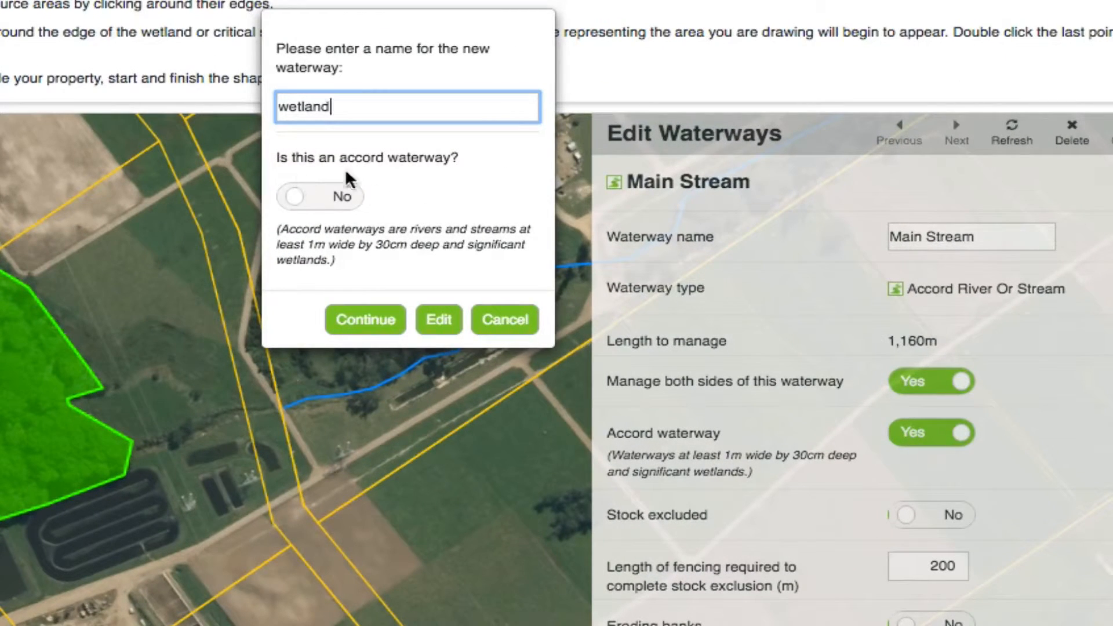
pyautogui.click(374, 325)
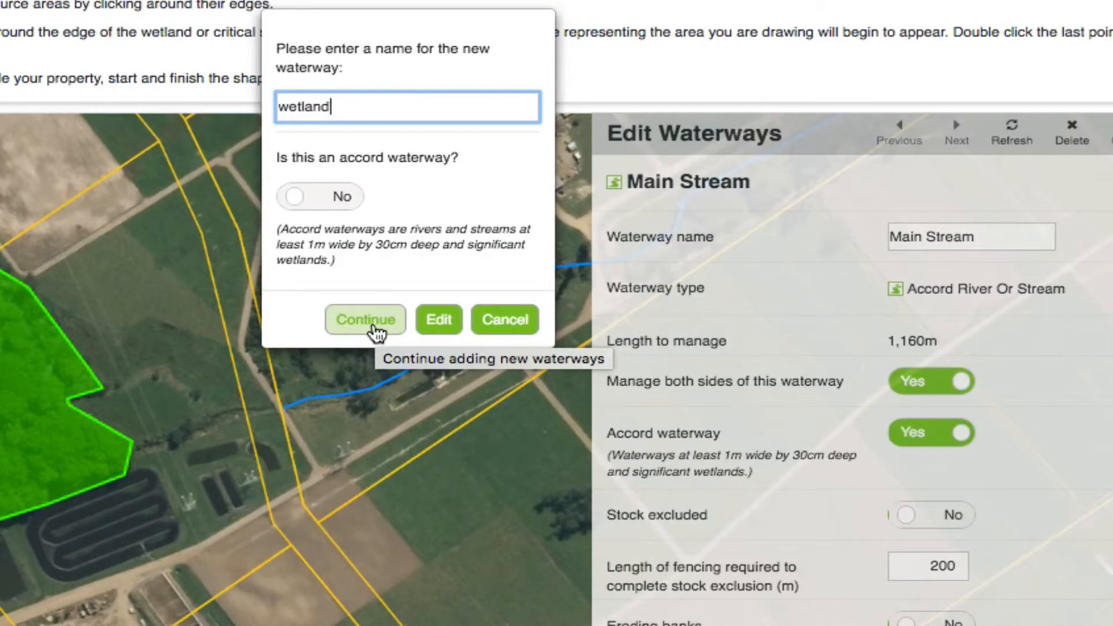
pyautogui.click(350, 321)
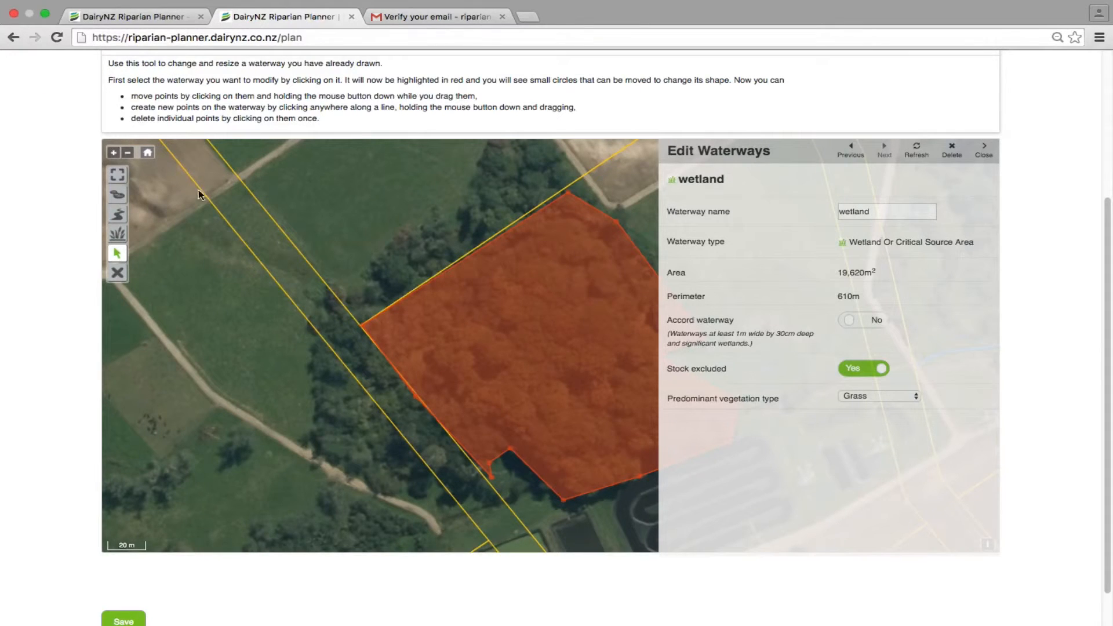
# Step through the details of Main Stream and wetland in turn, and return to the full map.
pyautogui.click(119, 195)
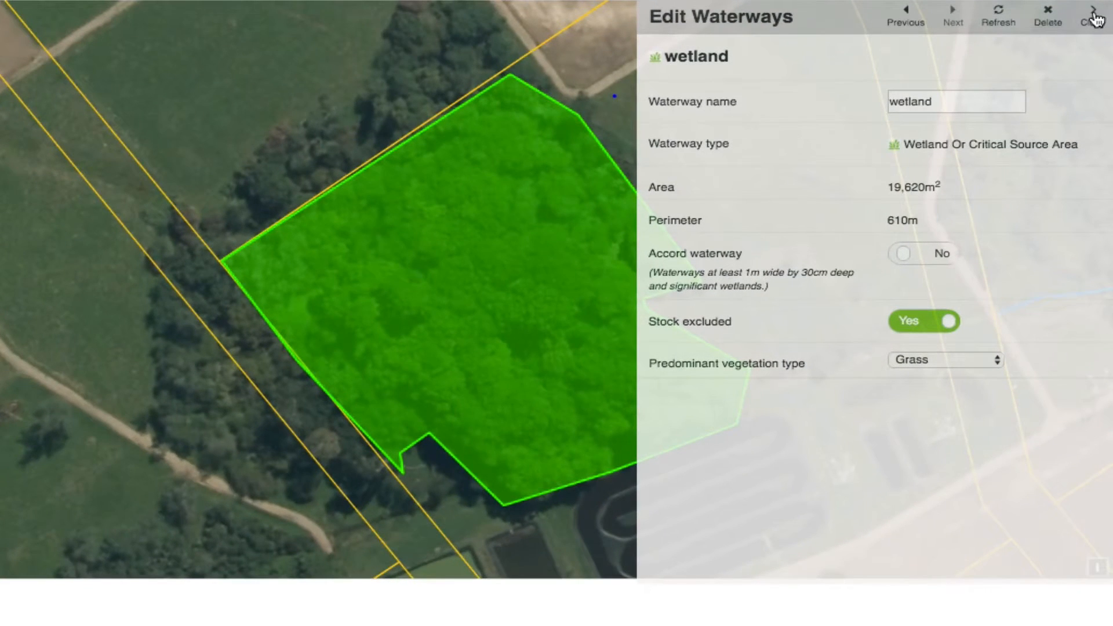
pyautogui.click(908, 18)
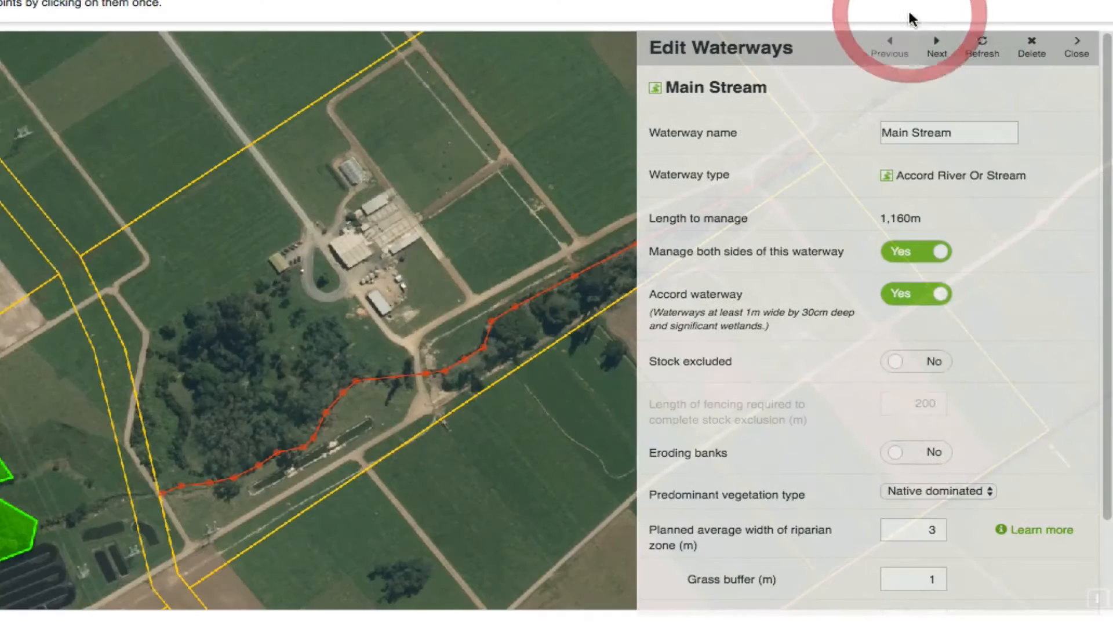
pyautogui.click(937, 44)
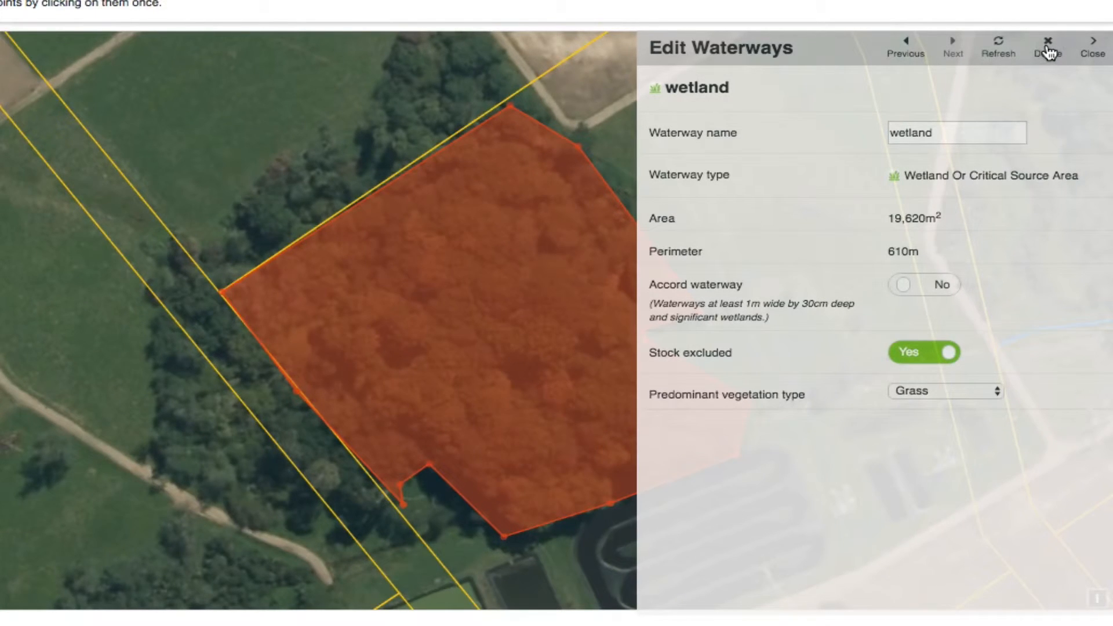
pyautogui.click(1093, 46)
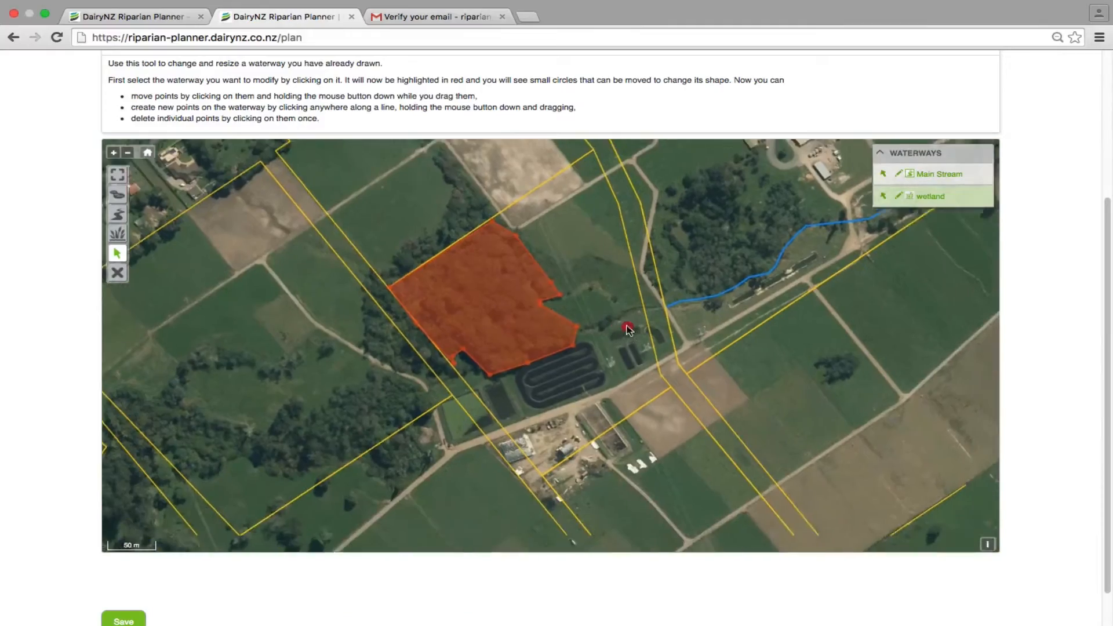
# Trace the narrow rectangular pond between the large serpentine pond and the dividing road as a lake or pond, about 80 m around.
pyautogui.moveTo(626, 325); pyautogui.dragTo(618, 315)
pyautogui.scroll(-1, 620, 328)
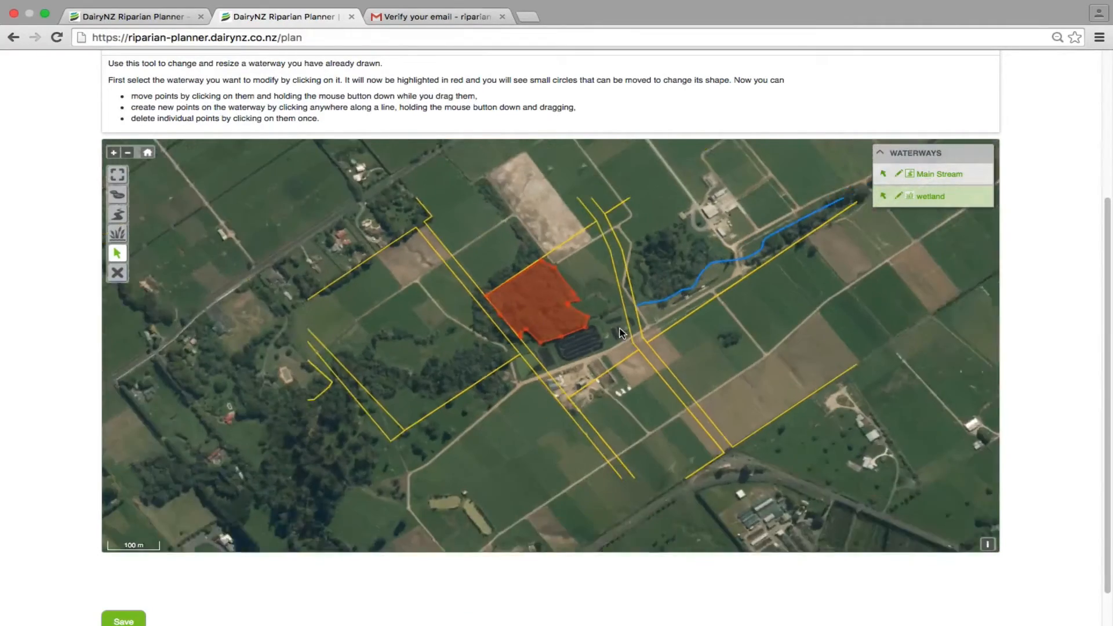
pyautogui.scroll(2, 620, 330)
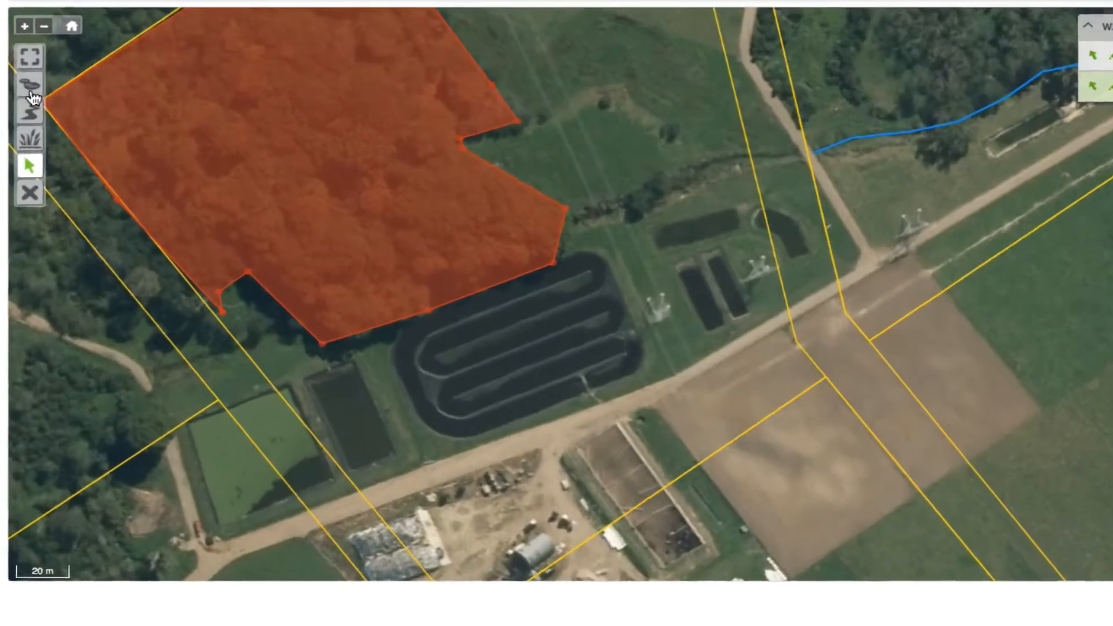
pyautogui.click(34, 84)
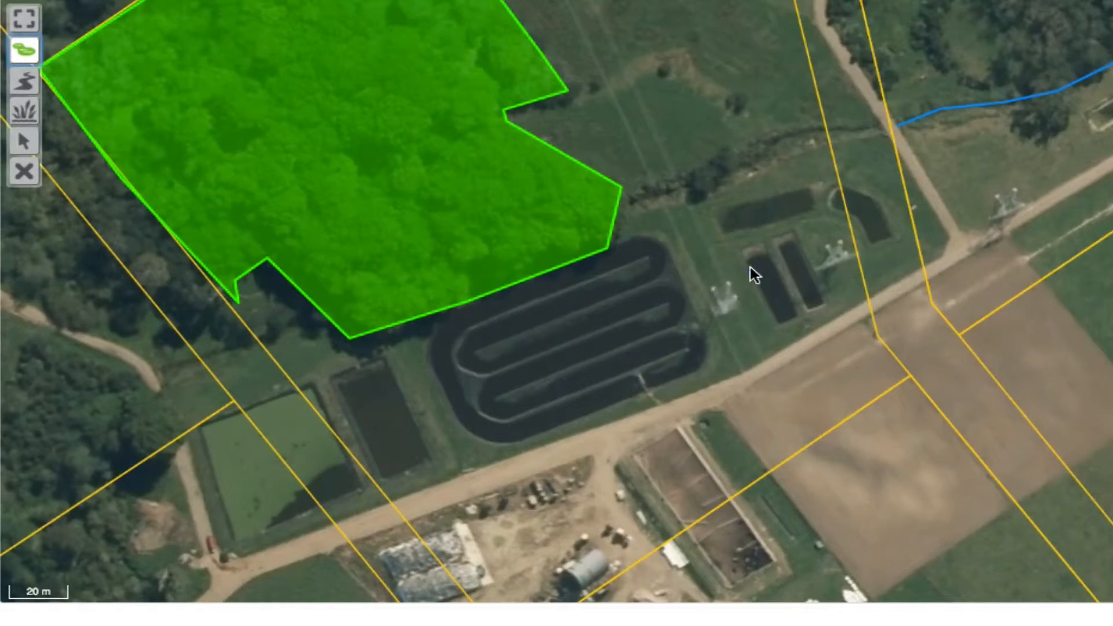
pyautogui.click(744, 254)
pyautogui.click(780, 322)
pyautogui.click(796, 318)
pyautogui.doubleClick(764, 248)
# Name the new waterway pond, set it as a non-accord waterway, and continue mapping.
pyautogui.write('pond')
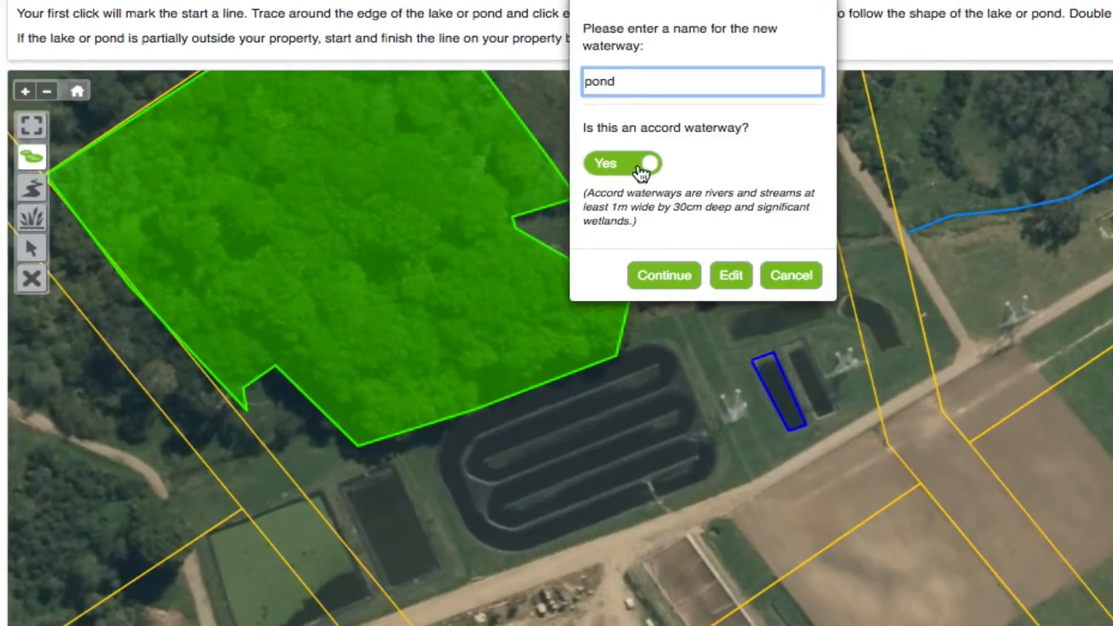
pyautogui.click(639, 168)
pyautogui.click(680, 280)
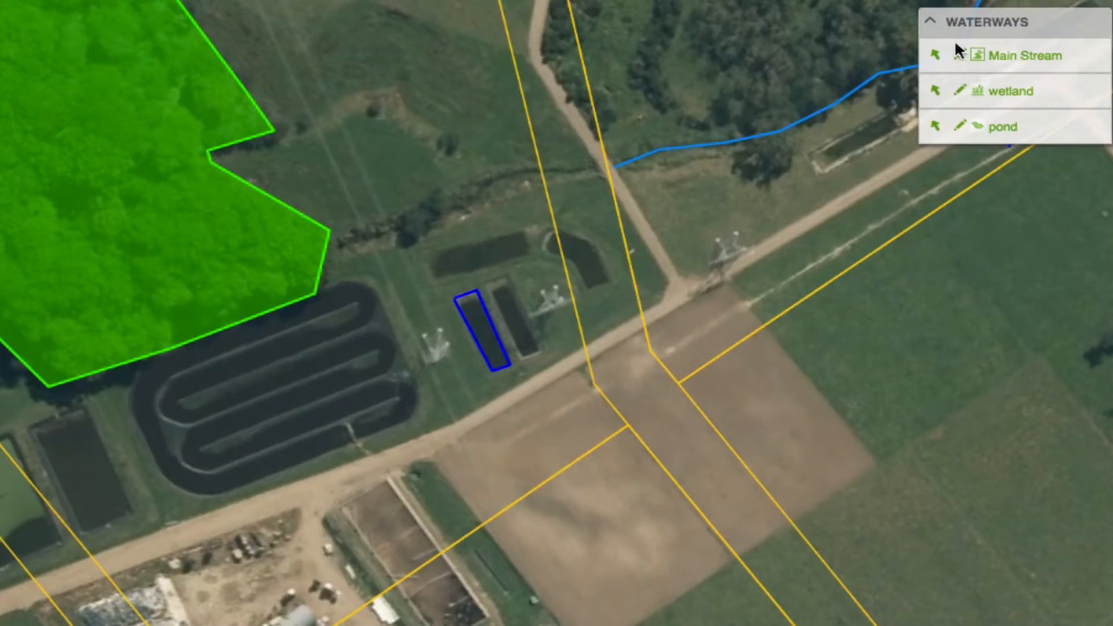
# Try a planned average riparian zone width of 1 m for the pond, restore 3 m, and close its details.
pyautogui.click(1001, 130)
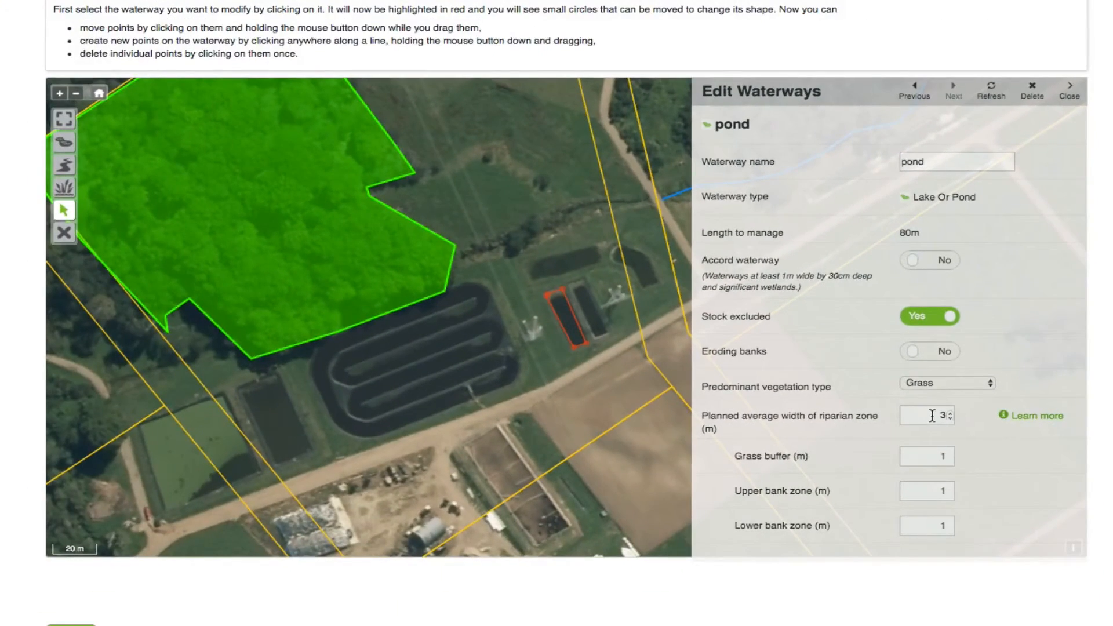
pyautogui.click(919, 501)
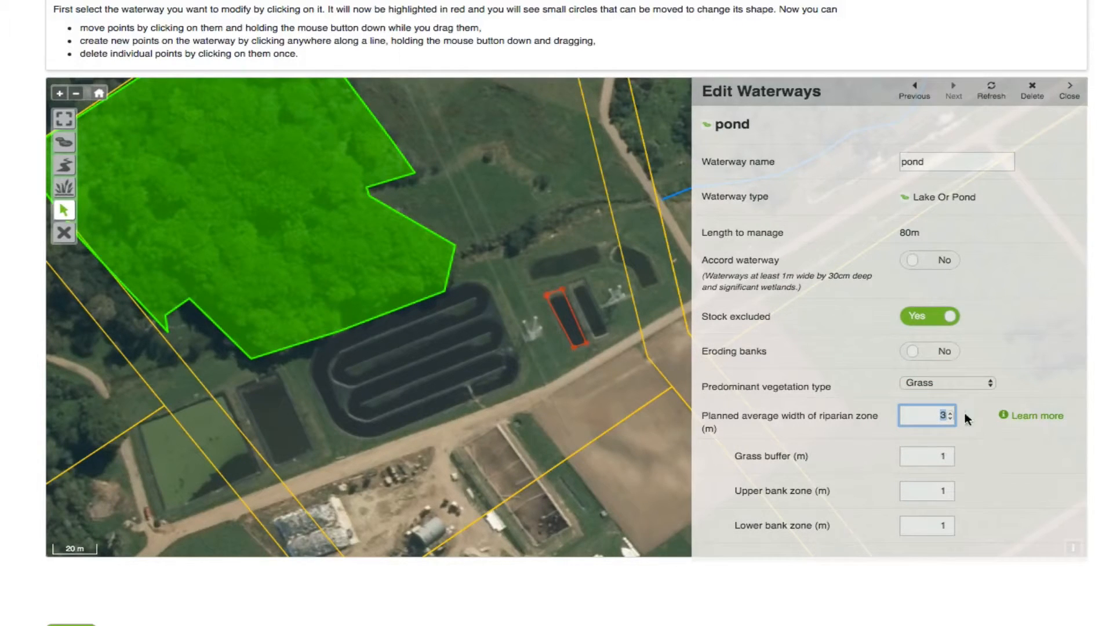
pyautogui.write('1')
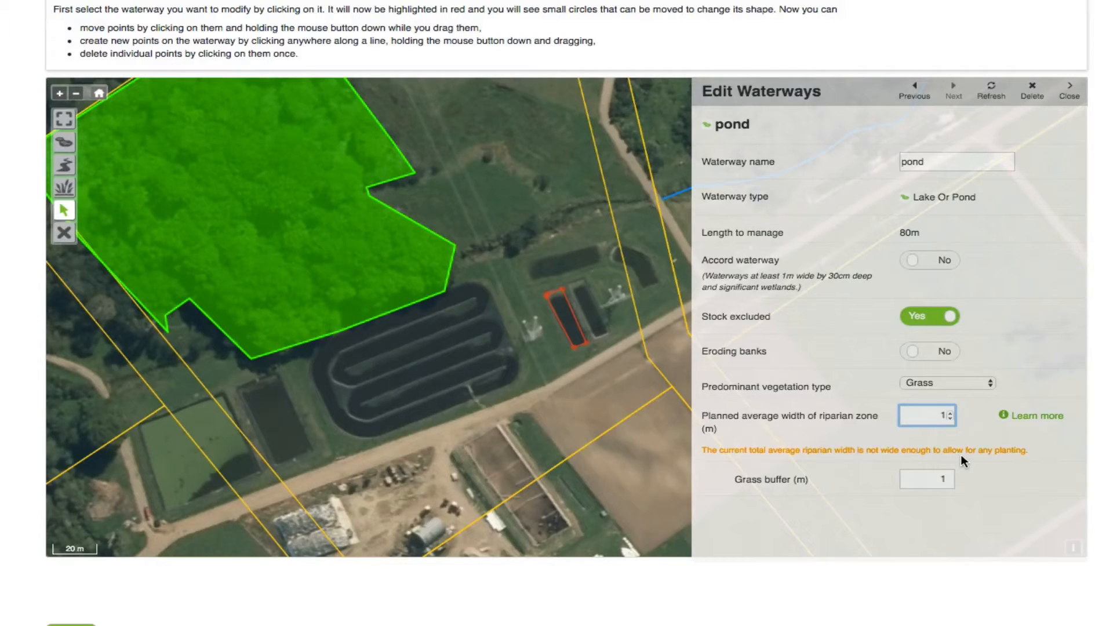
pyautogui.moveTo(944, 411); pyautogui.dragTo(948, 412)
pyautogui.write('3')
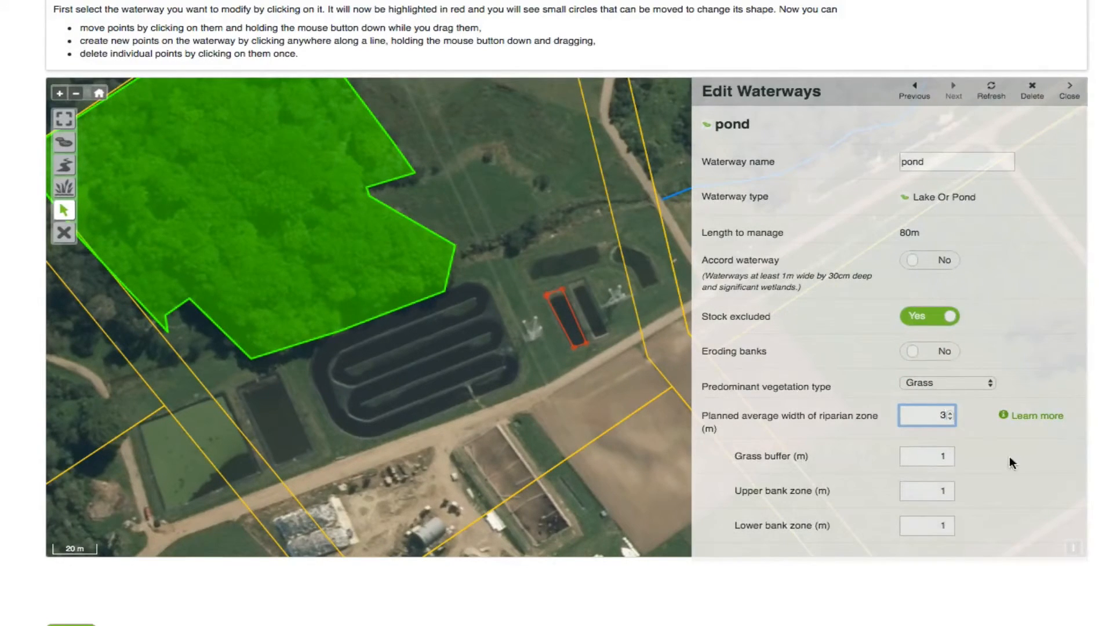
pyautogui.scroll(1, 933, 491)
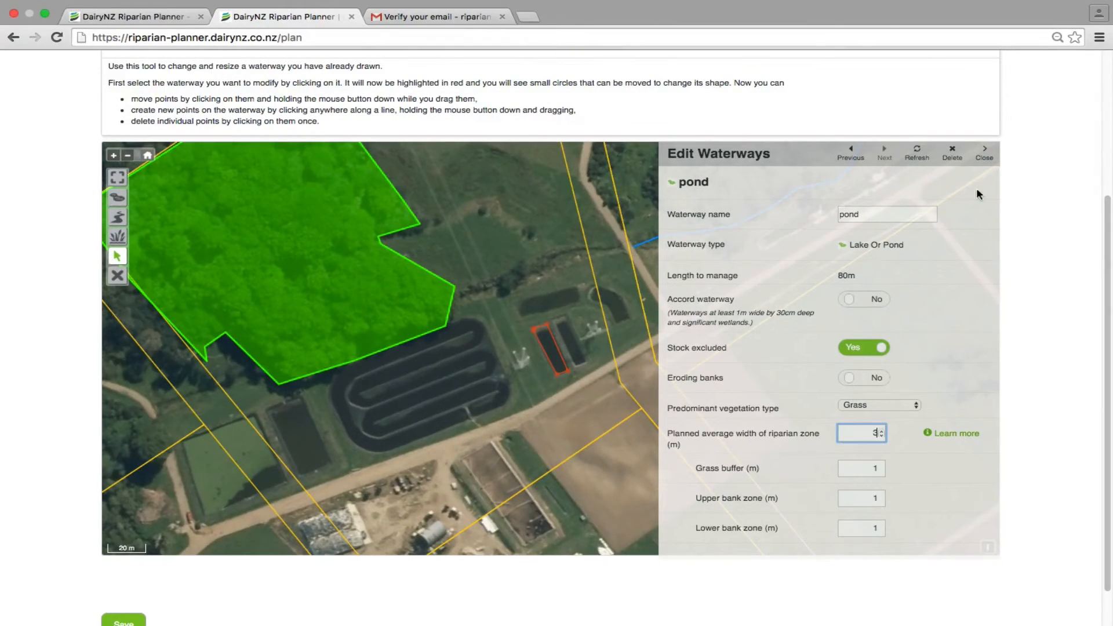
pyautogui.click(985, 153)
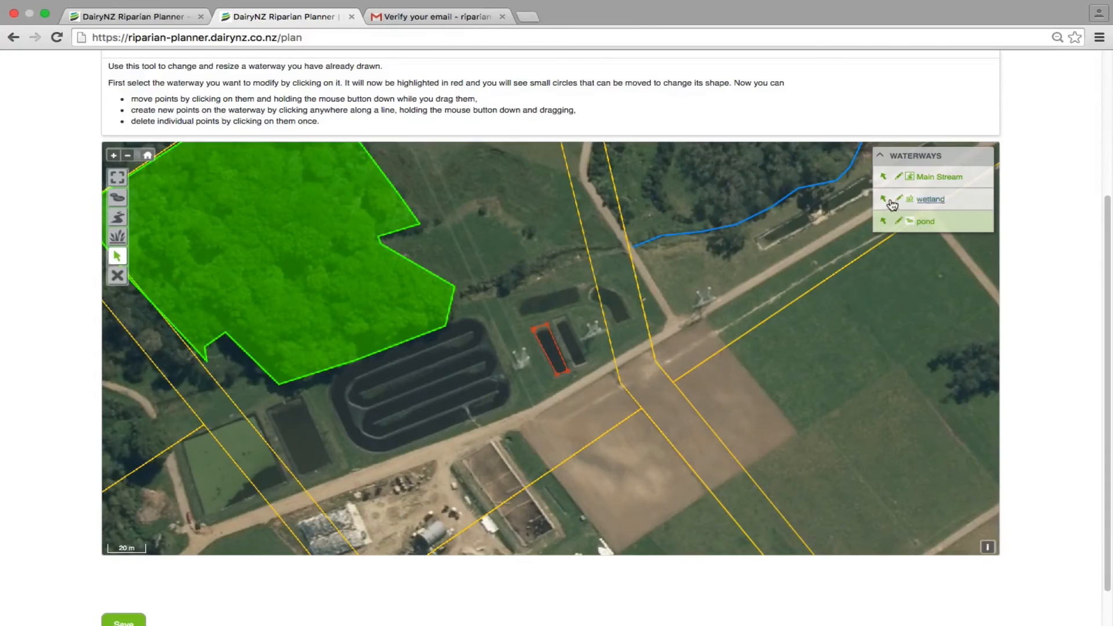
# Open the wetland's details and set its predominant vegetation type to Weeds.
pyautogui.click(925, 201)
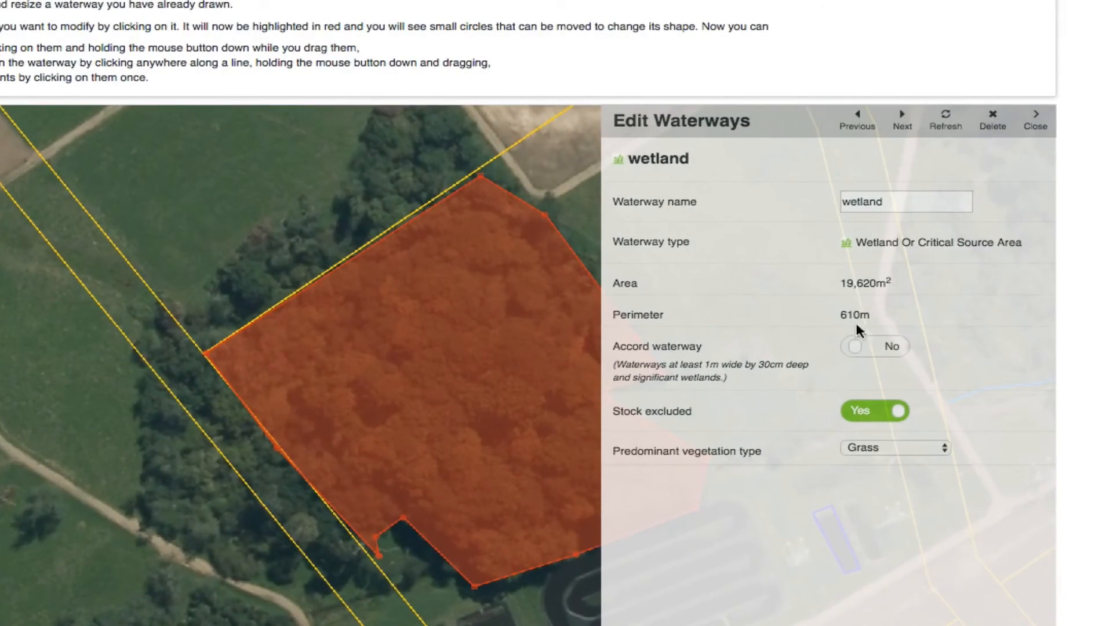
pyautogui.click(936, 452)
pyautogui.click(884, 490)
pyautogui.click(942, 450)
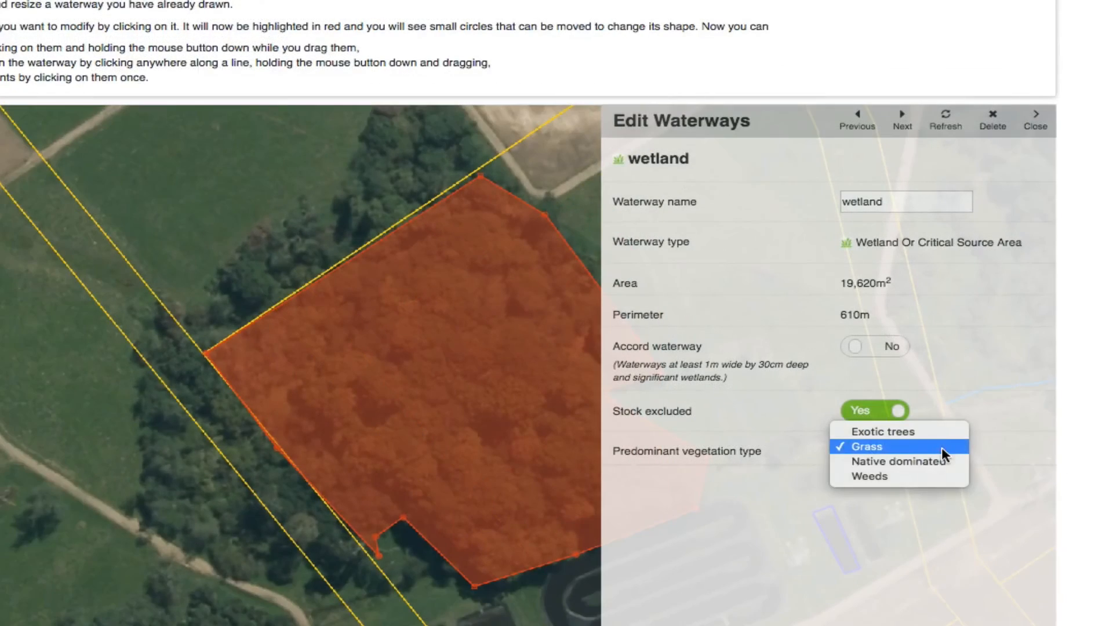
pyautogui.click(884, 474)
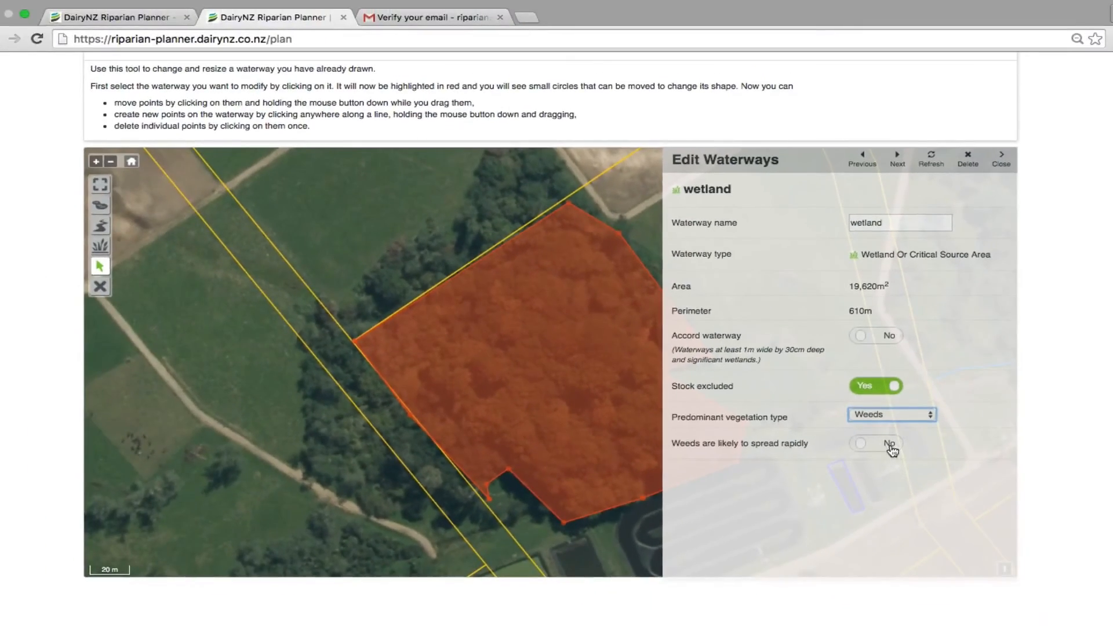
# Mark the wetland's weeds as likely to spread rapidly, indicate crack or grey willow as present, and close its details.
pyautogui.click(868, 445)
pyautogui.moveTo(1012, 439); pyautogui.dragTo(1009, 548)
pyautogui.click(848, 567)
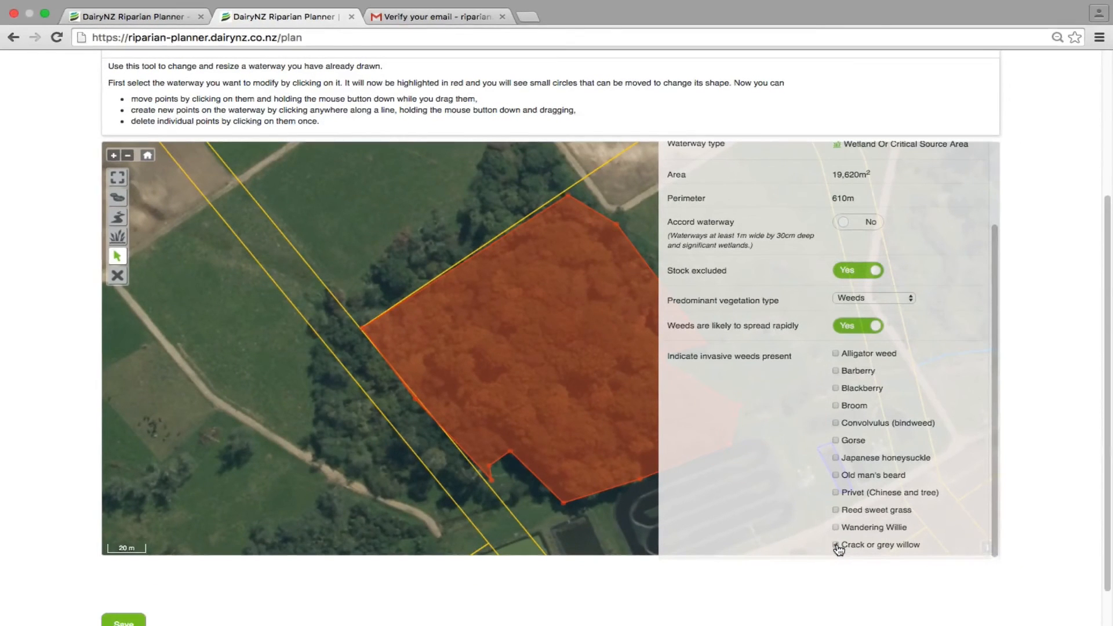
pyautogui.moveTo(996, 414); pyautogui.dragTo(1001, 310)
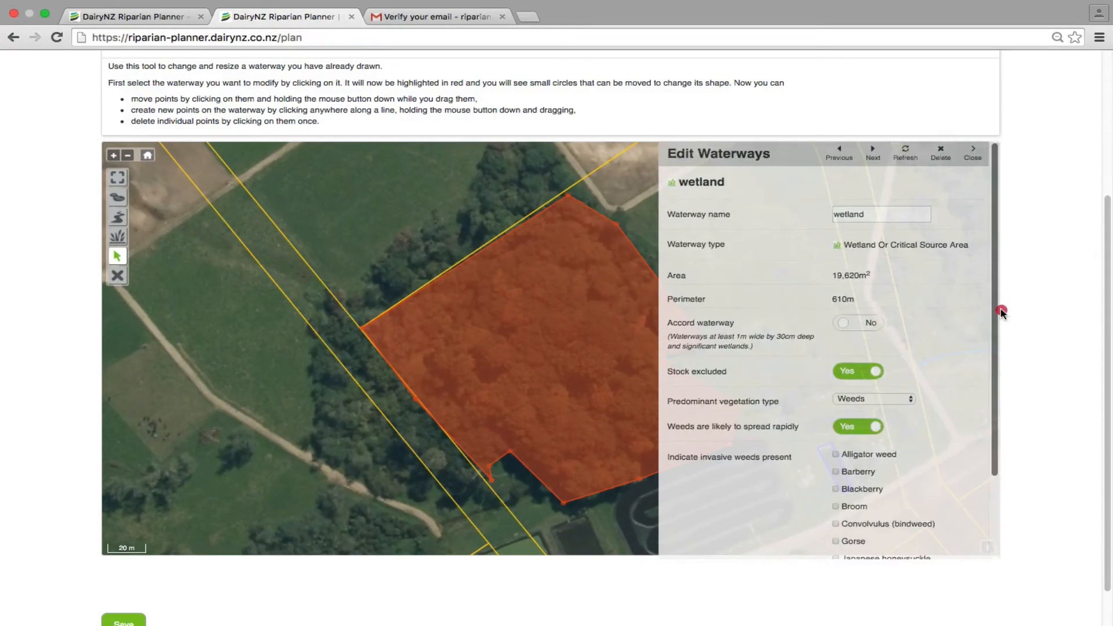
pyautogui.click(982, 161)
pyautogui.moveTo(1108, 279); pyautogui.dragTo(1109, 155)
pyautogui.click(760, 423)
pyautogui.scroll(-5, 771, 417)
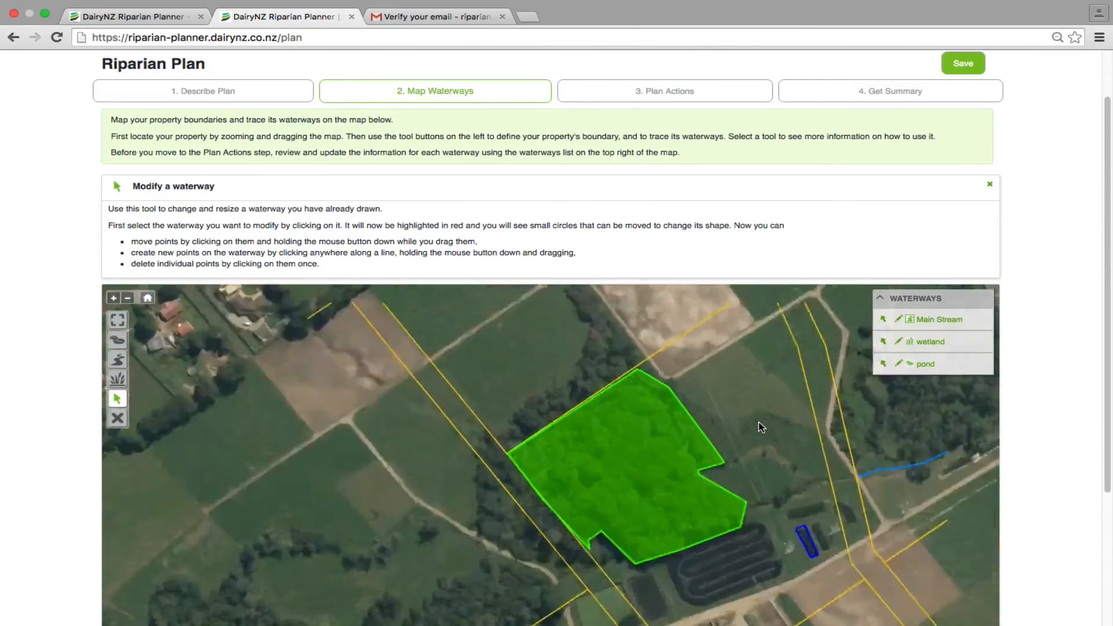